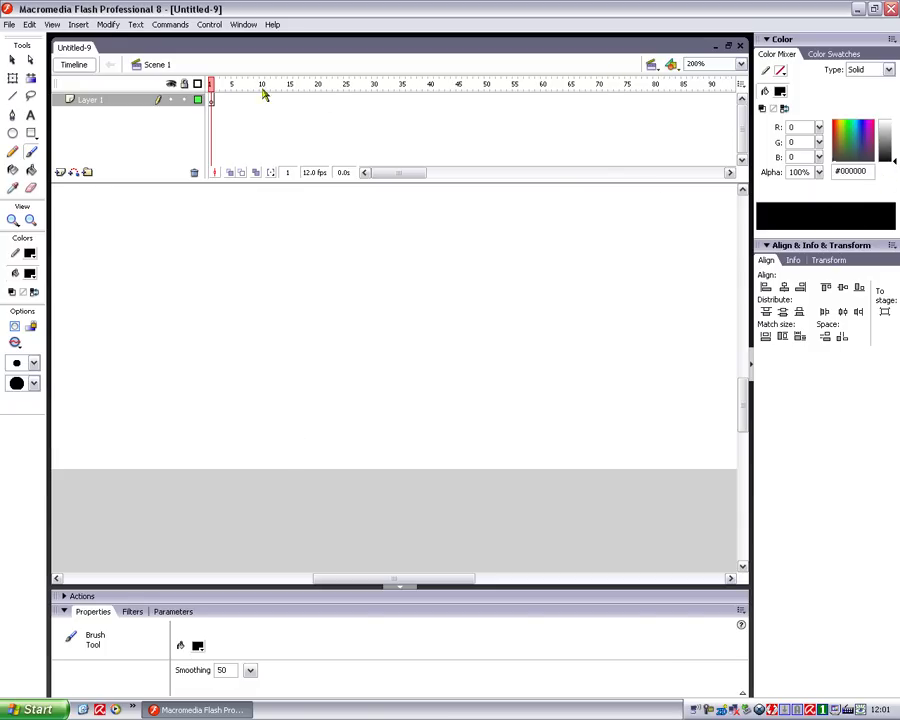
Turn on onion skinning and brush a black stick figure in frame 1, leaning forward to the right and pushing off the stage's lower edge
left_click(230, 173)
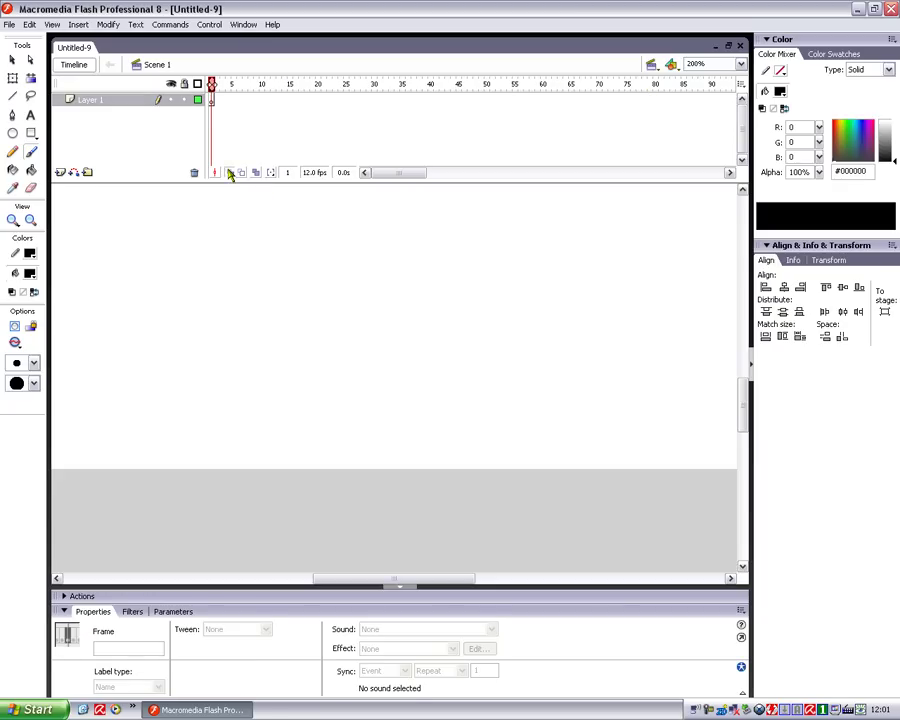
left_click(211, 101)
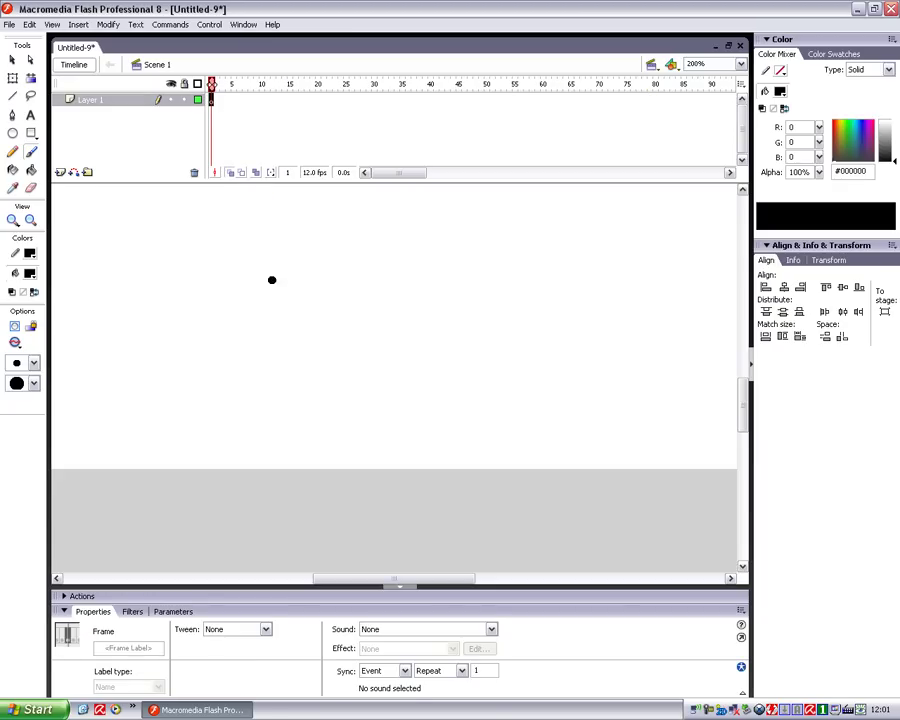
mouse_move(297, 466)
left_mouse_down()
mouse_move(359, 405)
mouse_move(357, 428)
mouse_move(331, 450)
left_mouse_up()
mouse_move(356, 405)
left_mouse_down()
mouse_move(365, 353)
mouse_move(359, 369)
mouse_move(374, 375)
mouse_move(376, 355)
mouse_move(367, 355)
mouse_move(373, 370)
mouse_move(389, 358)
mouse_move(378, 346)
mouse_move(362, 353)
mouse_move(368, 365)
mouse_move(388, 367)
mouse_move(372, 361)
mouse_move(385, 361)
mouse_move(376, 352)
mouse_move(356, 395)
left_mouse_up()
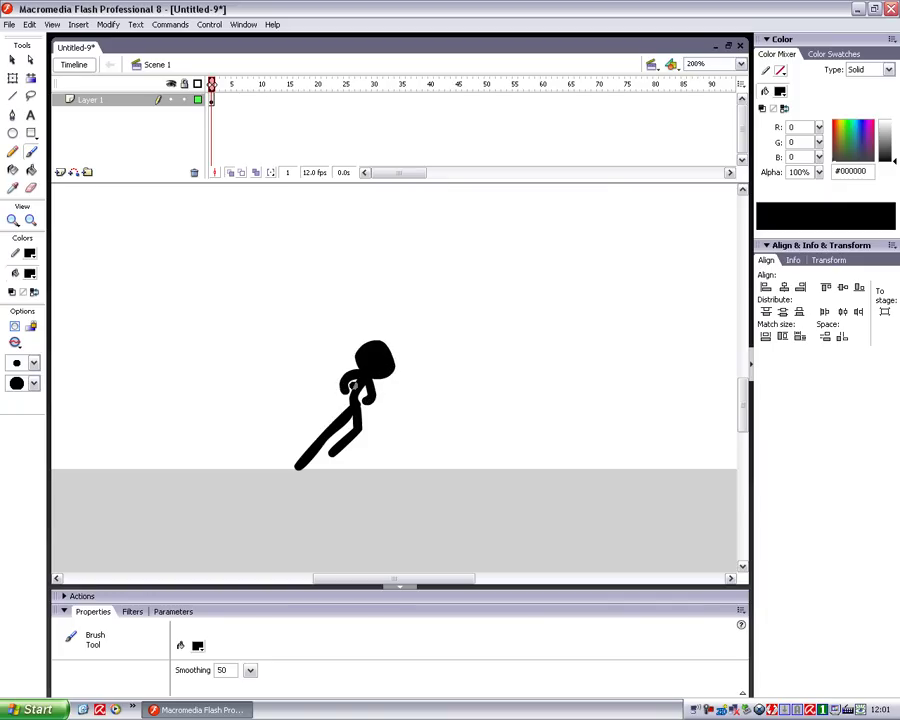
Insert a blank keyframe at frame 2 and brush the figure leaving the ground, legs trailing behind and arms reaching forward
left_click(213, 101)
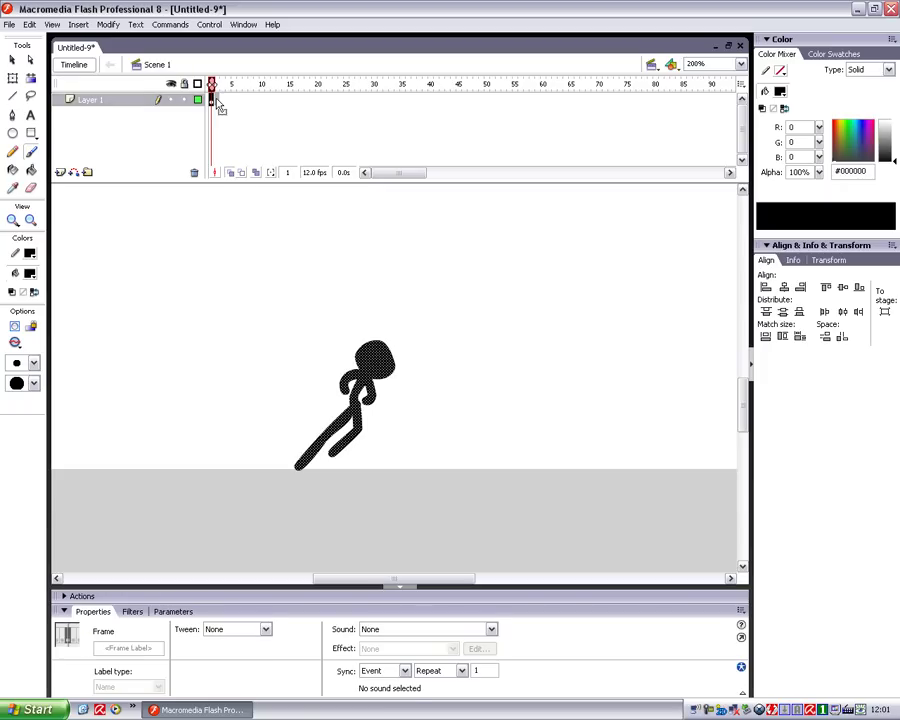
key("F7")
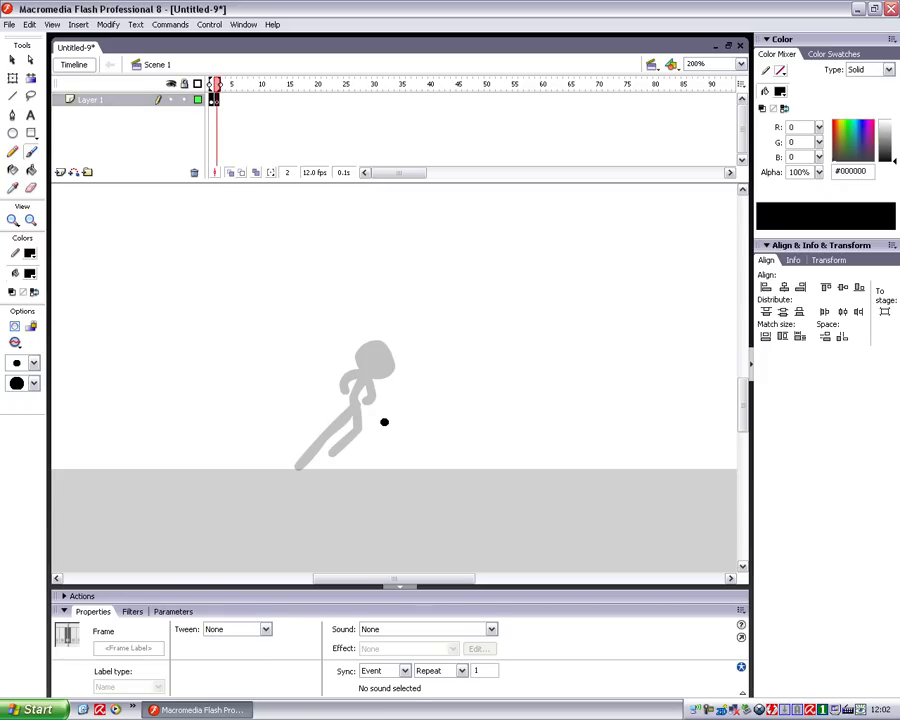
mouse_move(330, 431)
left_mouse_down()
mouse_move(366, 395)
mouse_move(372, 407)
mouse_move(357, 422)
mouse_move(385, 353)
mouse_move(373, 357)
mouse_move(391, 358)
mouse_move(370, 355)
mouse_move(390, 366)
mouse_move(376, 364)
mouse_move(379, 385)
mouse_move(404, 379)
mouse_move(371, 385)
mouse_move(404, 392)
left_mouse_up()
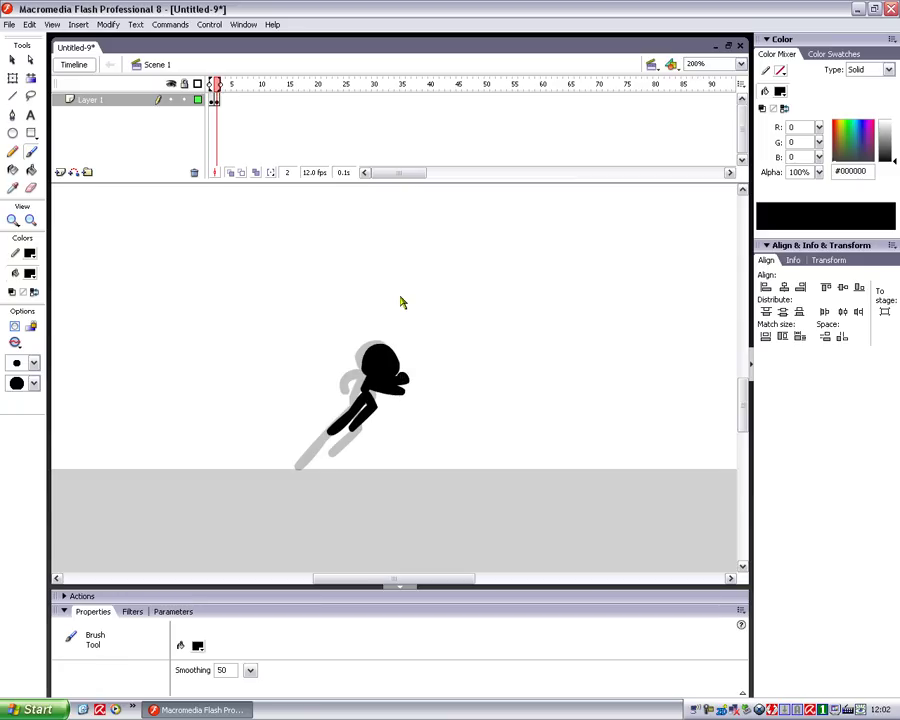
Add blank keyframe 3, limit the onion skin to the previous frame, and brush the figure higher and farther right with arms forward
left_click(218, 104)
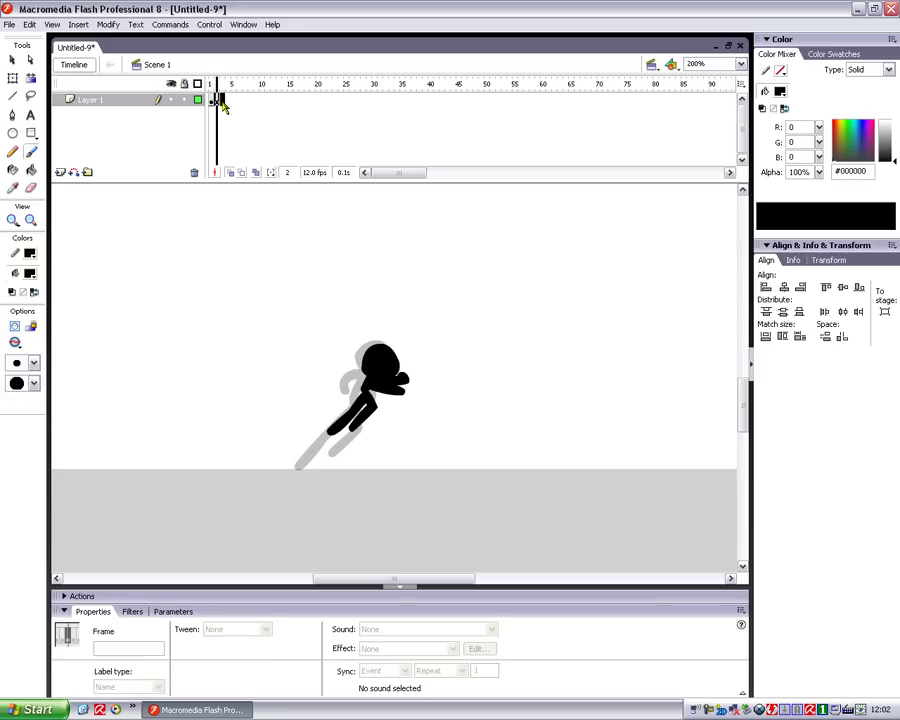
key("F7")
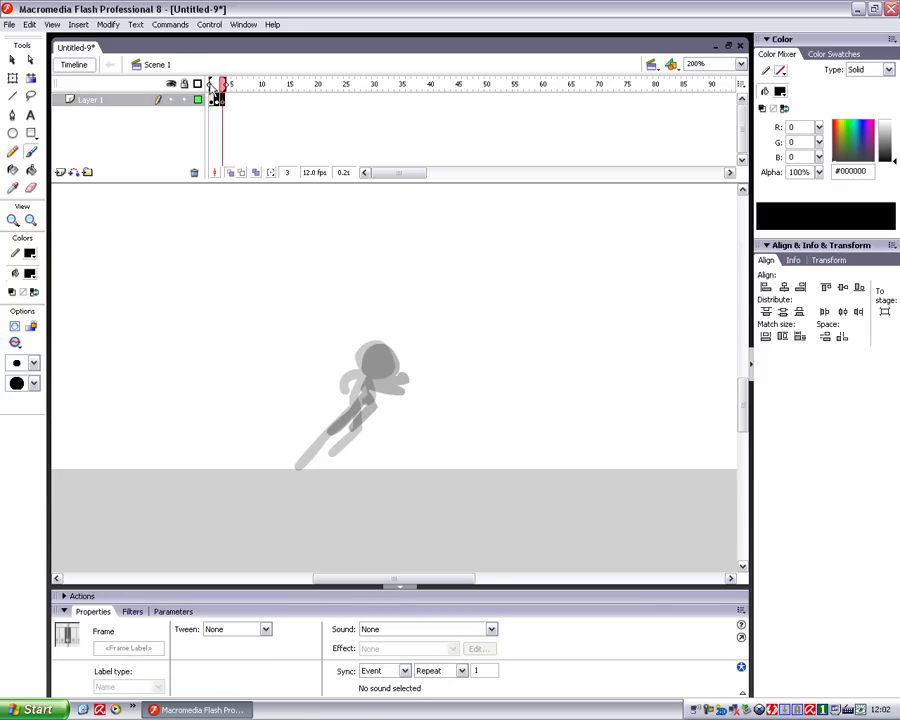
left_click_drag(214, 88, 219, 88)
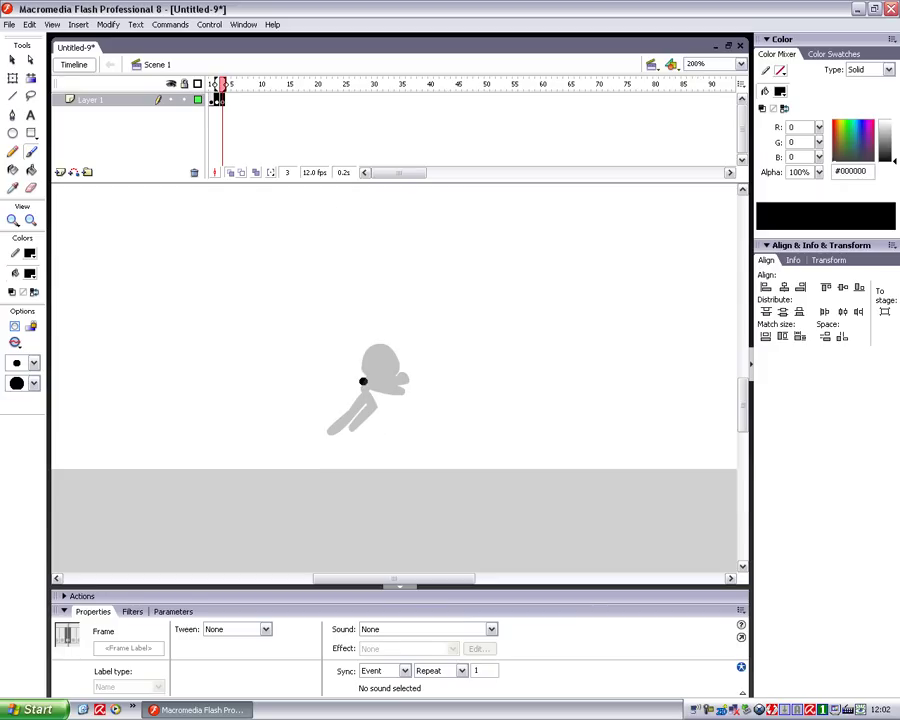
mouse_move(345, 387)
left_mouse_down()
mouse_move(392, 364)
mouse_move(389, 381)
mouse_move(372, 391)
mouse_move(407, 347)
mouse_move(407, 333)
mouse_move(424, 343)
mouse_move(411, 331)
mouse_move(421, 341)
mouse_move(436, 320)
mouse_move(413, 320)
mouse_move(430, 352)
left_mouse_up()
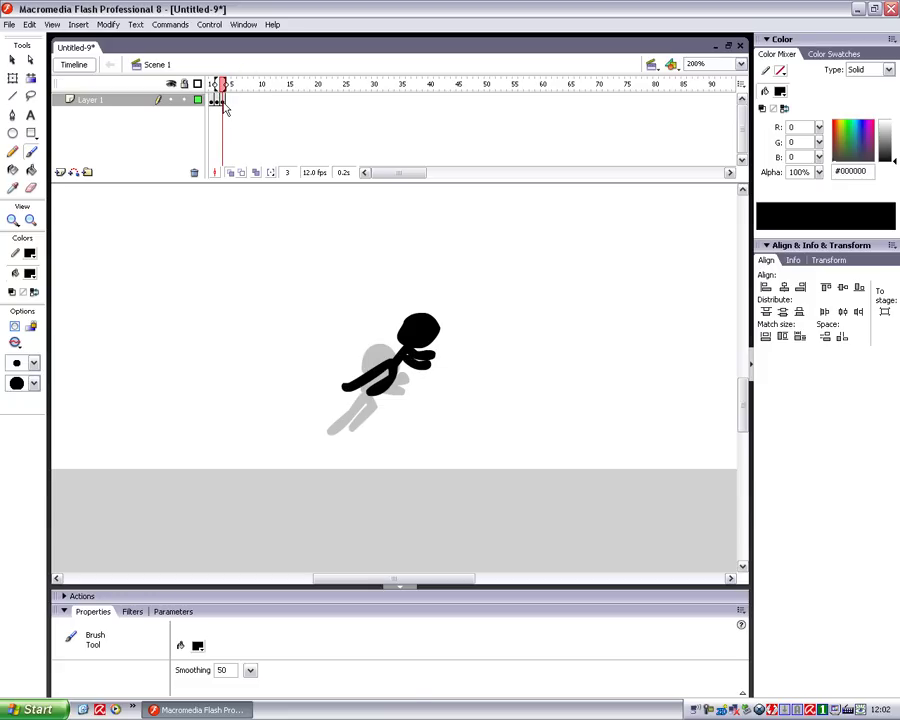
Insert a blank keyframe at frame 4 and brush the figure nearly horizontal in the air, arms hanging below the head
left_click(224, 103)
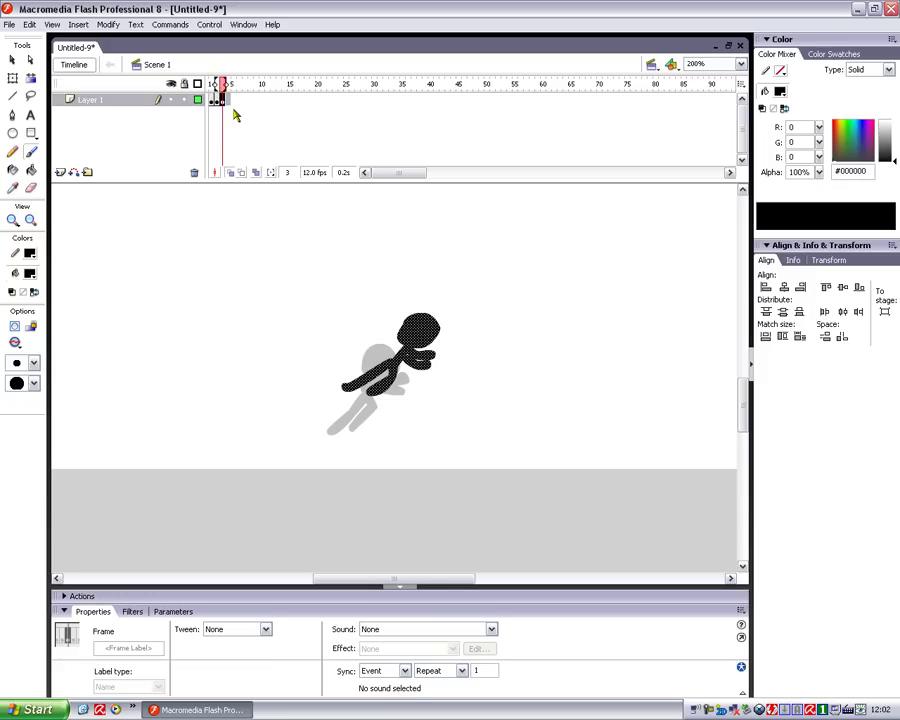
key("F7")
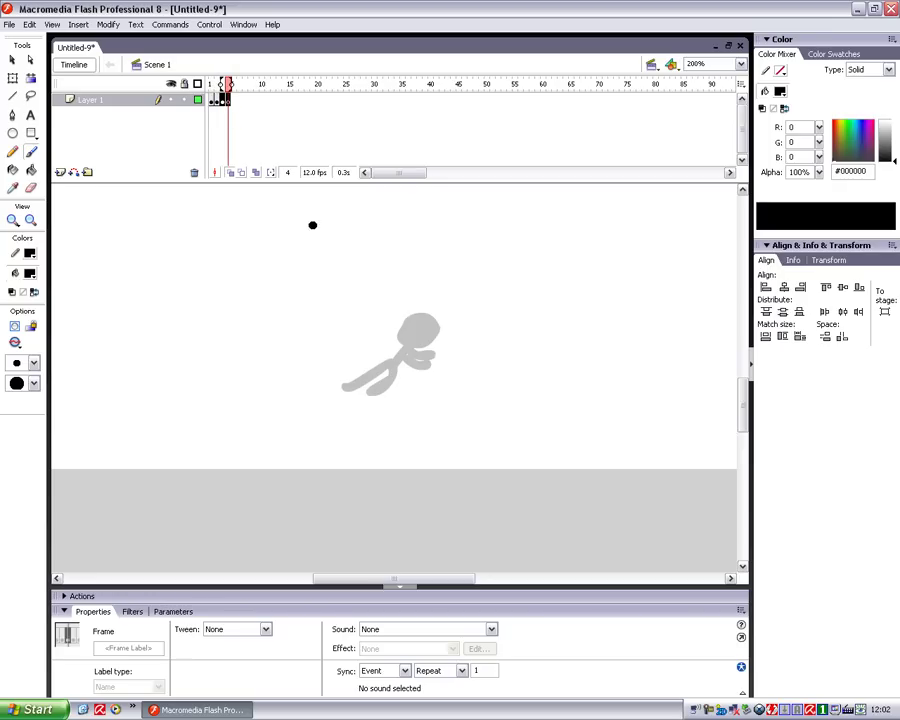
mouse_move(352, 348)
left_mouse_down()
mouse_move(407, 328)
mouse_move(399, 354)
mouse_move(381, 360)
mouse_move(412, 341)
mouse_move(408, 320)
mouse_move(441, 314)
mouse_move(468, 325)
mouse_move(453, 301)
mouse_move(464, 329)
mouse_move(476, 317)
mouse_move(464, 312)
mouse_move(466, 322)
mouse_move(466, 306)
mouse_move(438, 334)
left_mouse_up()
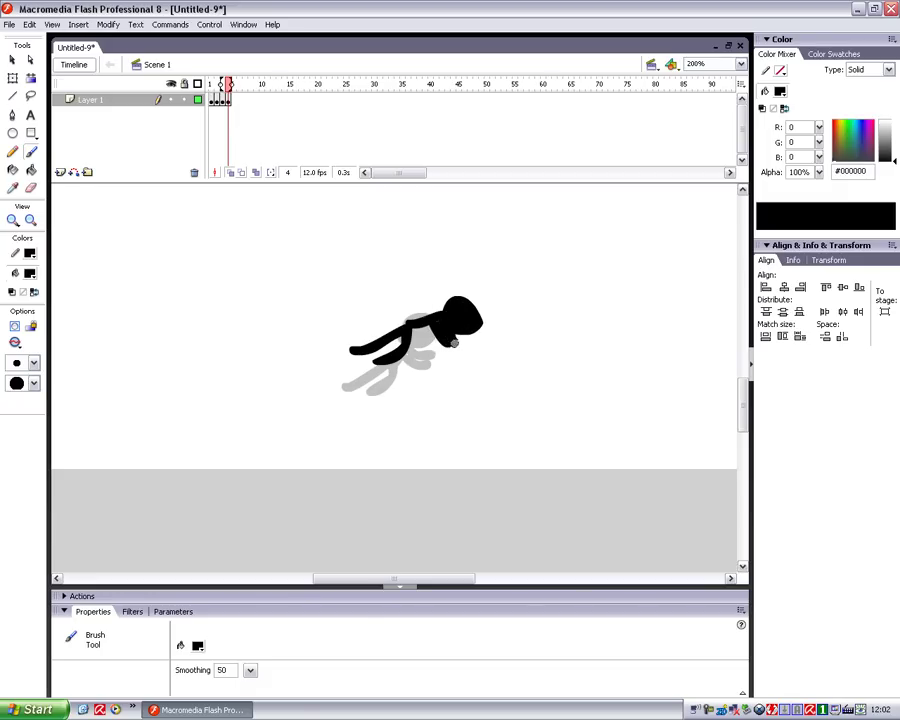
Insert a blank keyframe at frame 5 and brush the figure lying horizontally in mid-air with legs apart and arms spread up and down
left_click(231, 100)
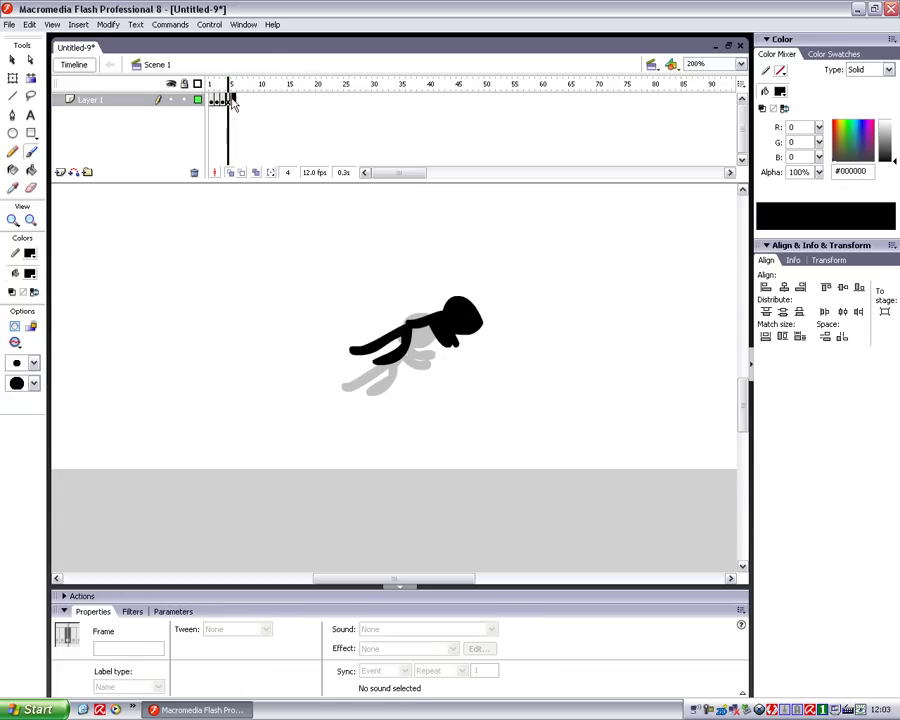
left_click(234, 101)
key("F7")
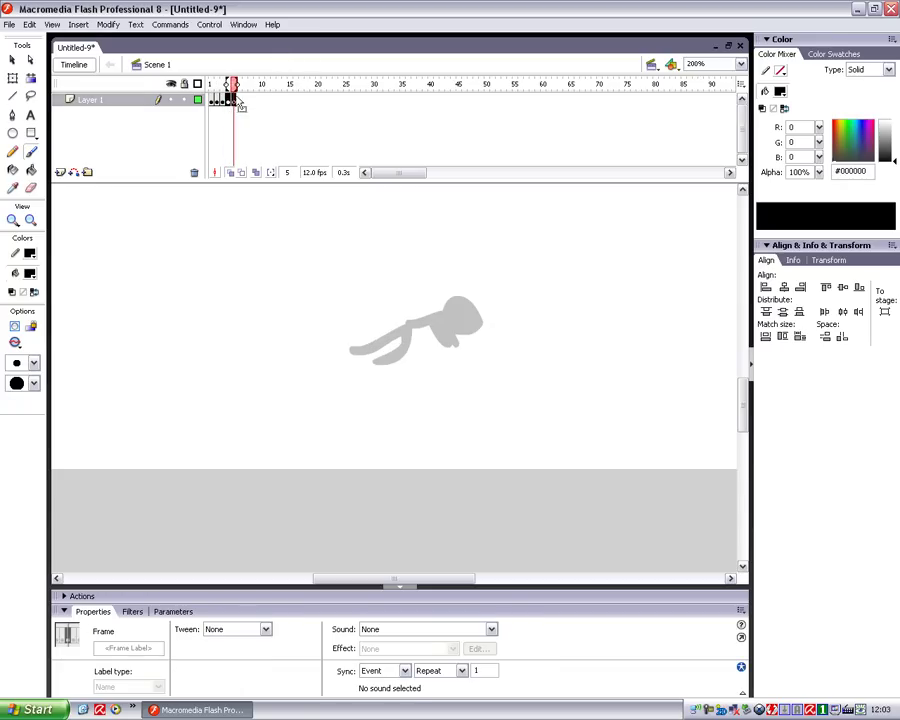
mouse_move(370, 307)
left_mouse_down()
mouse_move(422, 324)
mouse_move(383, 330)
mouse_move(457, 318)
mouse_move(464, 294)
mouse_move(456, 323)
mouse_move(486, 312)
mouse_move(481, 294)
mouse_move(465, 307)
mouse_move(484, 298)
mouse_move(471, 303)
mouse_move(480, 306)
mouse_move(447, 323)
mouse_move(455, 336)
mouse_move(466, 283)
left_mouse_up()
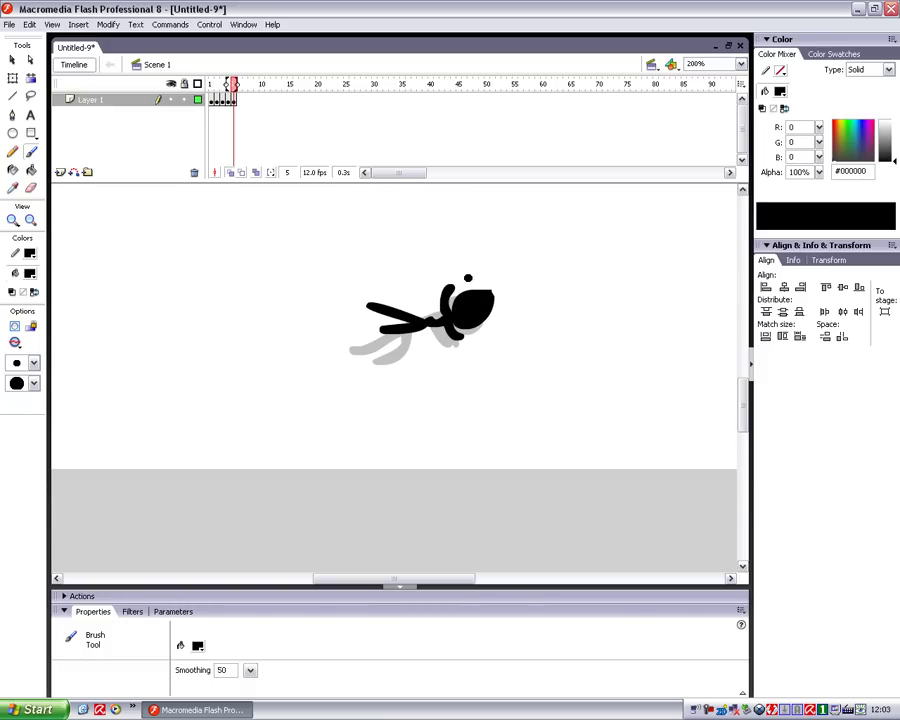
Insert a blank keyframe at frame 6 and brush the figure starting to flip, one leg raised, arms spread, and head slightly lower
left_click(234, 104)
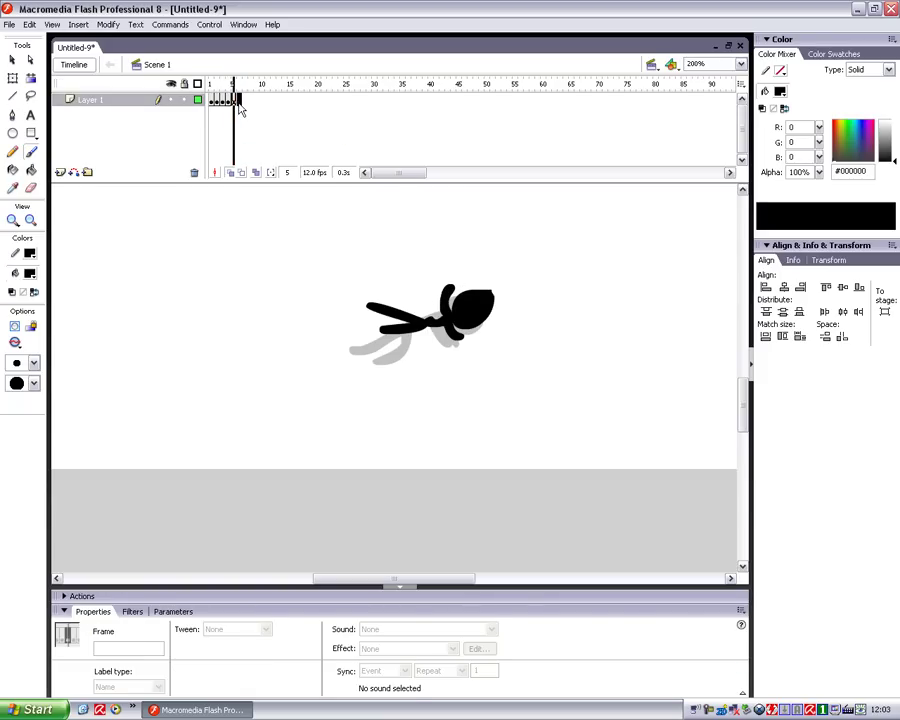
left_click(240, 108)
key("F7")
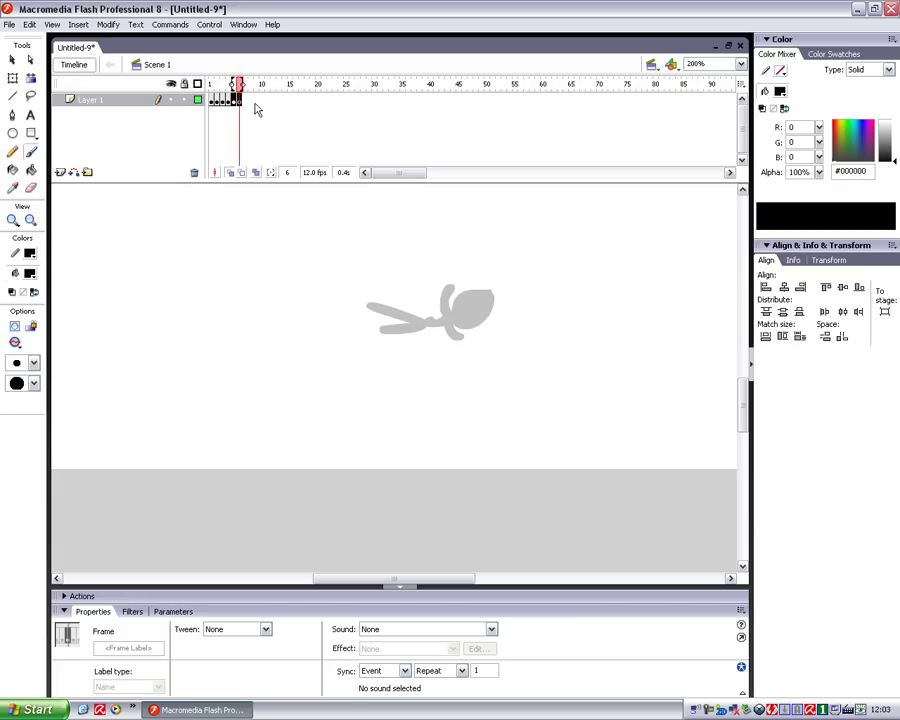
mouse_move(397, 279)
left_mouse_down()
mouse_move(427, 314)
mouse_move(382, 320)
mouse_move(474, 308)
mouse_move(466, 336)
mouse_move(488, 316)
mouse_move(462, 322)
mouse_move(474, 326)
mouse_move(458, 314)
mouse_move(482, 295)
mouse_move(463, 316)
mouse_move(459, 350)
left_mouse_up()
left_click_drag(391, 292, 428, 314)
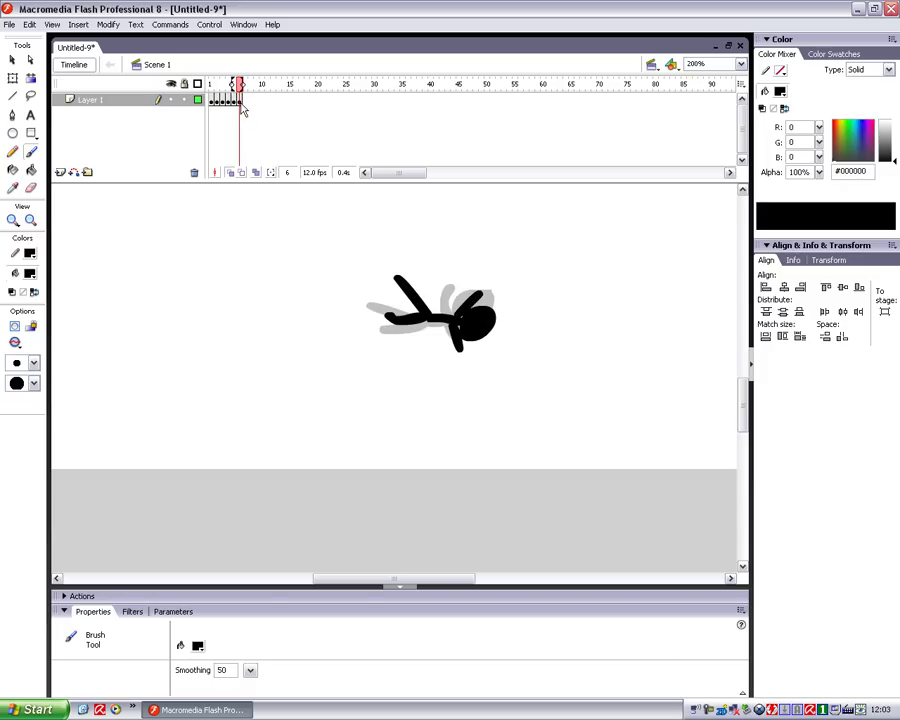
Insert a blank keyframe at frame 7 and brush the legs, body and head tilted head-down with both legs pointing up to the left
left_click(240, 100)
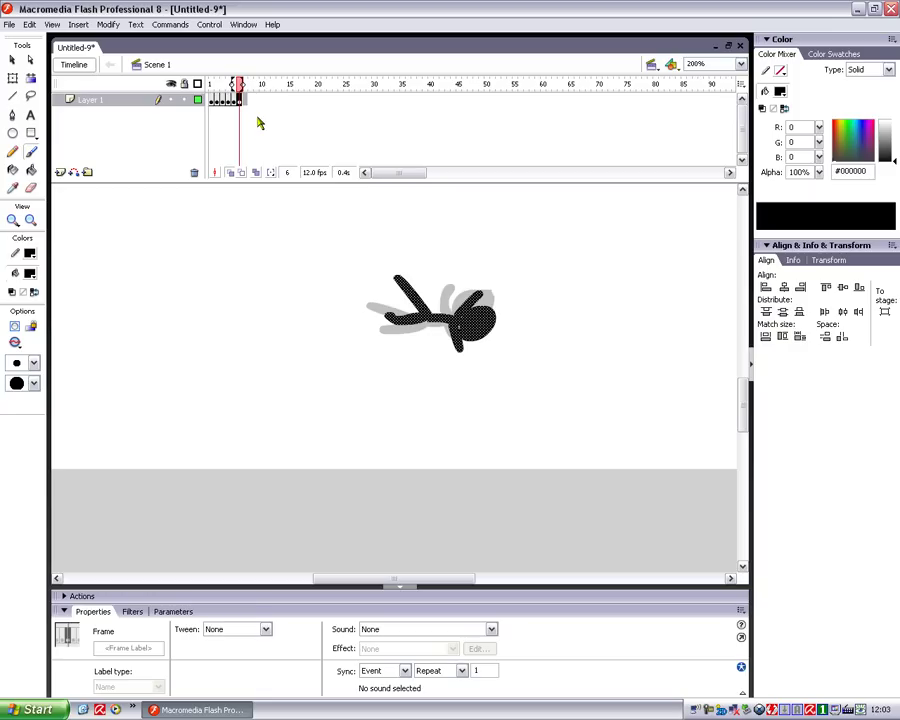
key("F7")
mouse_move(424, 269)
left_mouse_down()
mouse_move(440, 307)
mouse_move(410, 278)
mouse_move(460, 328)
mouse_move(467, 340)
mouse_move(458, 342)
mouse_move(495, 335)
mouse_move(468, 338)
mouse_move(494, 352)
left_mouse_up()
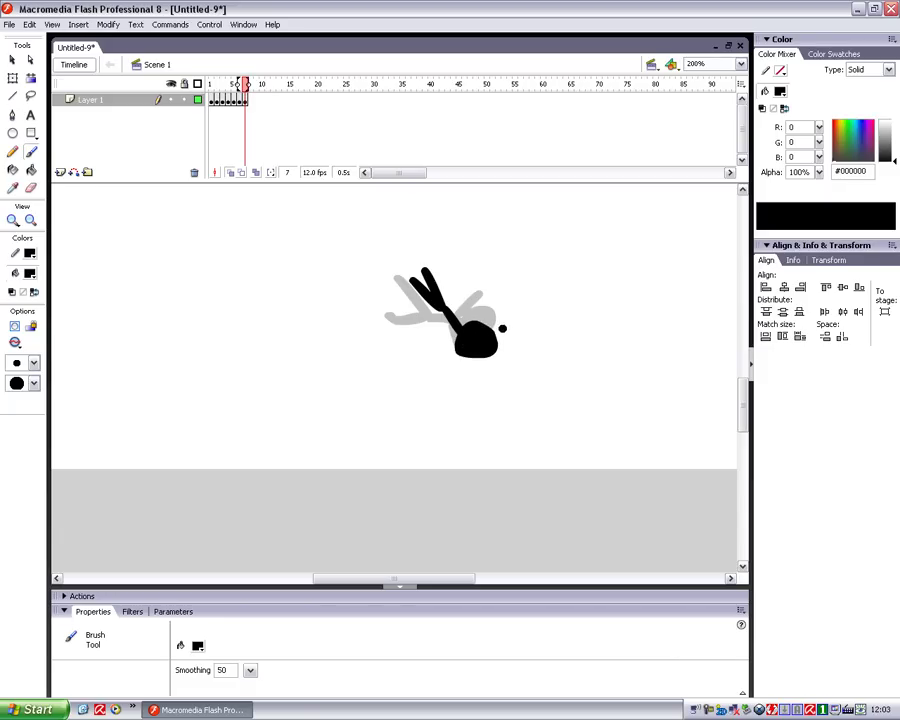
Insert a blank keyframe at frame 8, and return to frame 7 to brush the figure's two arms on either side of the head
left_click(246, 104)
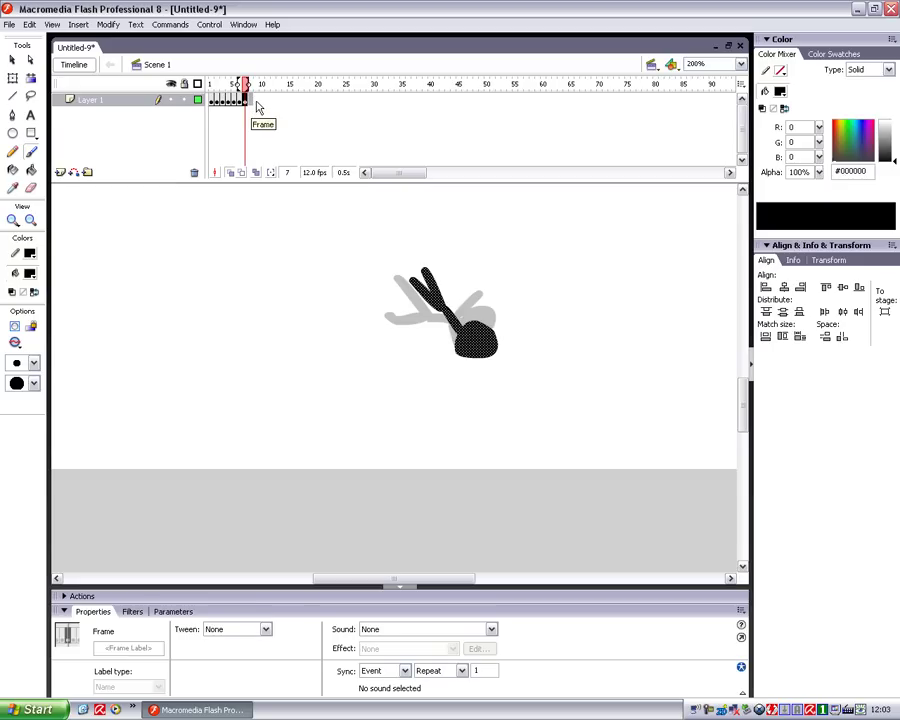
key("F7")
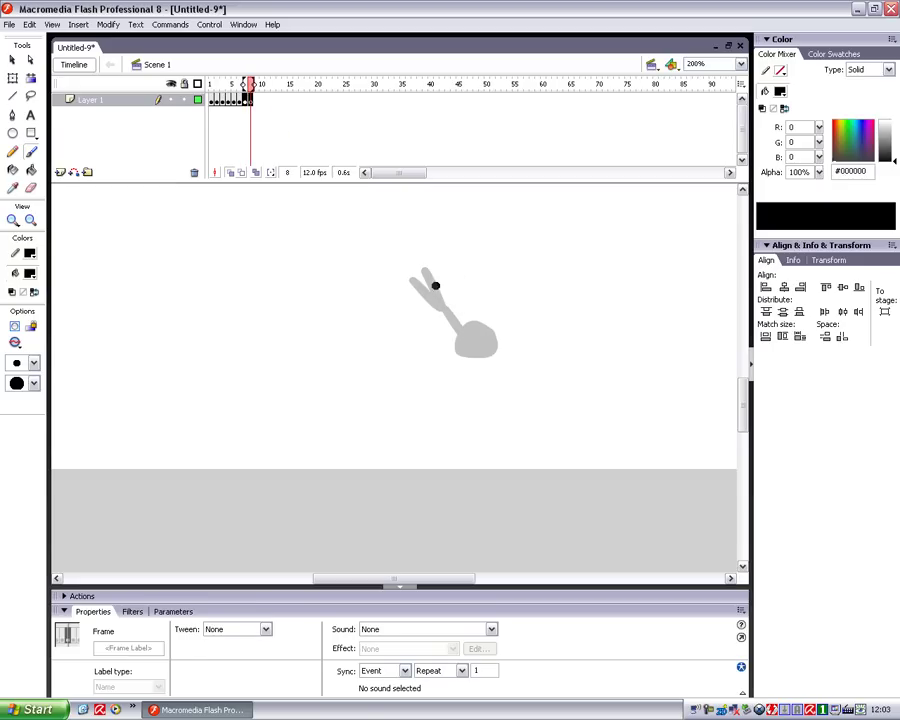
key("comma")
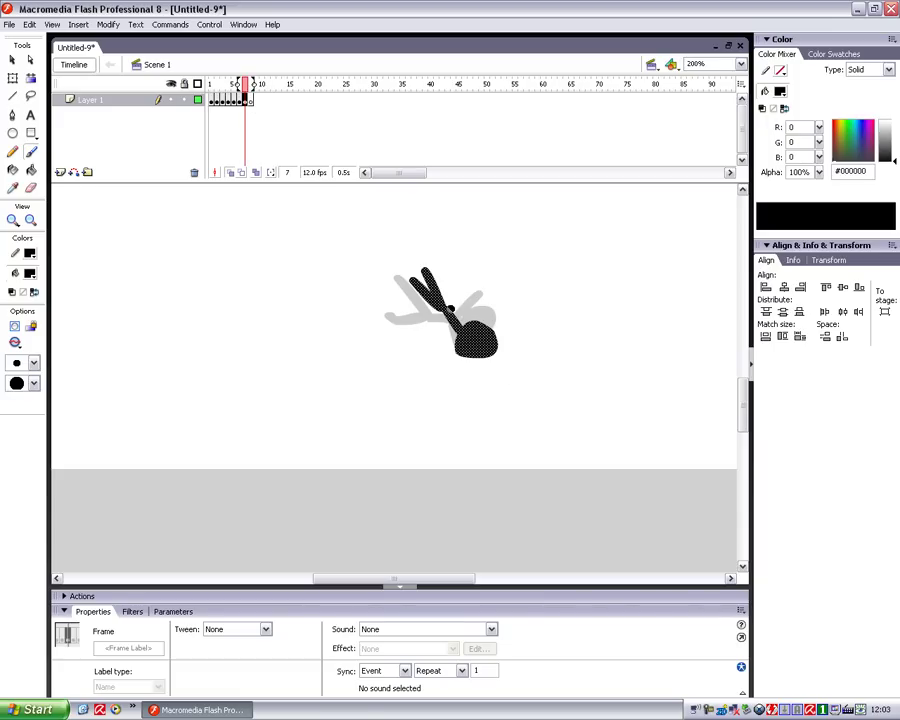
left_click(455, 319)
left_click_drag(450, 320, 444, 356)
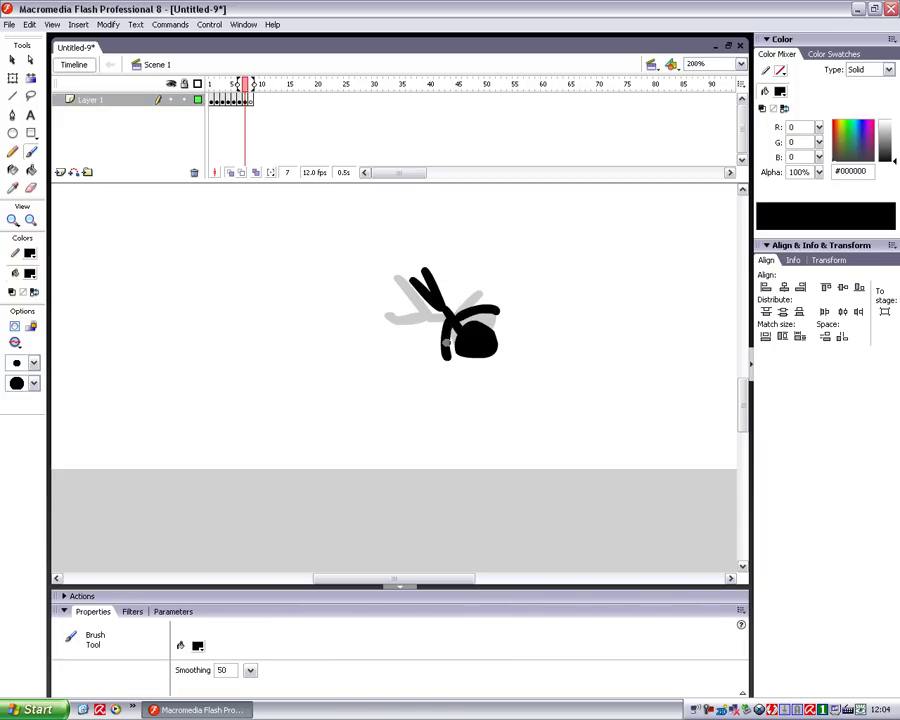
In frame 8, brush the figure fully upside down with legs in a V above, arms spread, and the head below
left_click(250, 101)
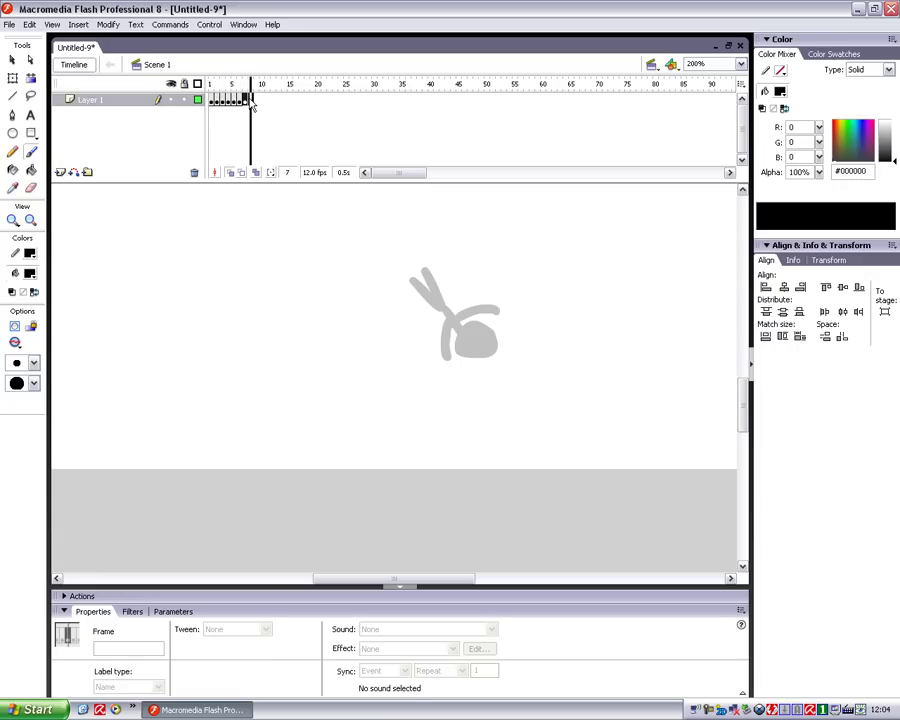
left_click(251, 103)
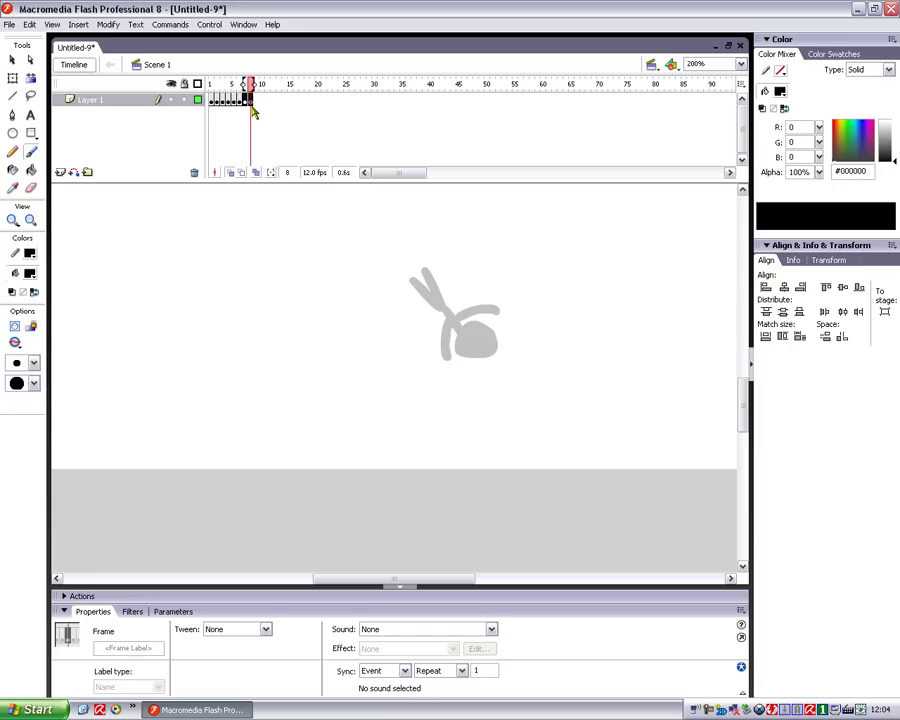
mouse_move(459, 268)
left_mouse_down()
mouse_move(457, 292)
mouse_move(472, 270)
mouse_move(457, 296)
mouse_move(453, 349)
left_mouse_up()
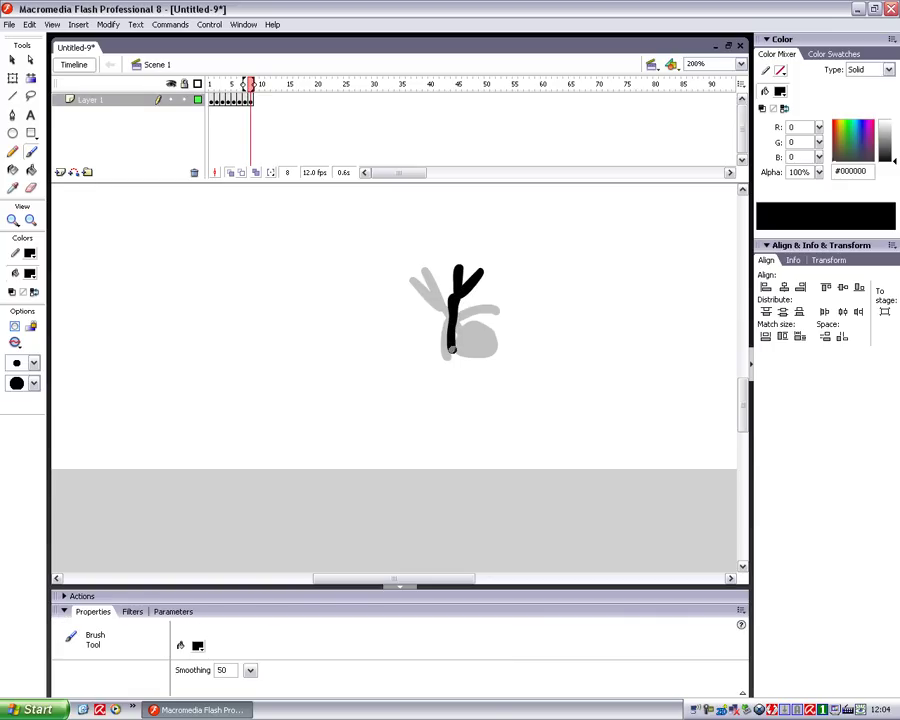
mouse_move(446, 338)
left_mouse_down()
mouse_move(420, 352)
mouse_move(462, 342)
mouse_move(441, 360)
mouse_move(472, 338)
mouse_move(426, 325)
left_mouse_up()
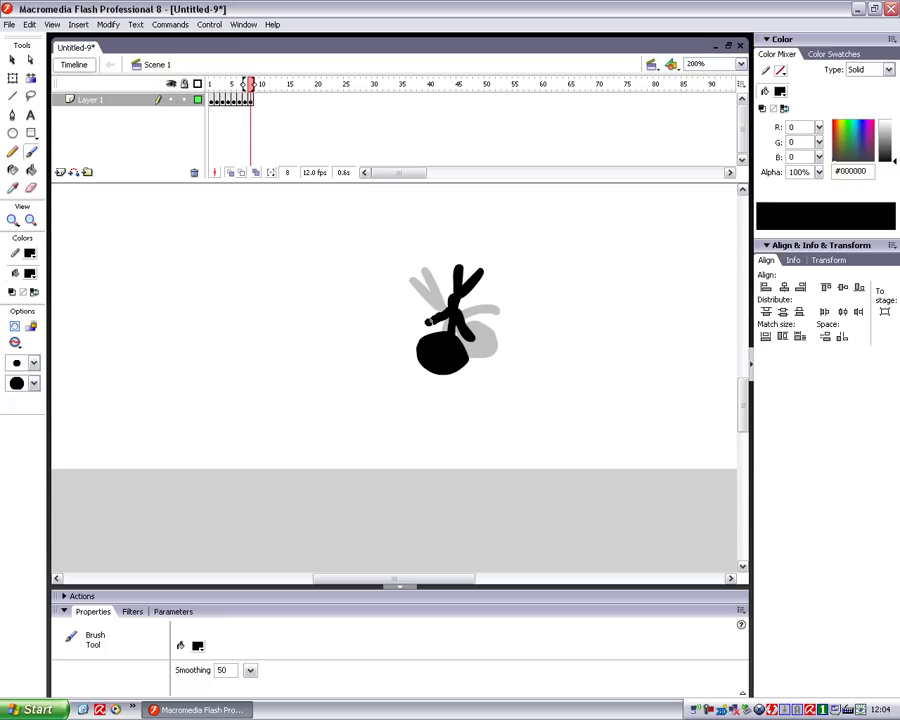
Insert a blank keyframe at frame 9 and brush the figure rotating onward, head to the left, arms hanging down, one leg up and one trailing right
left_click(253, 104)
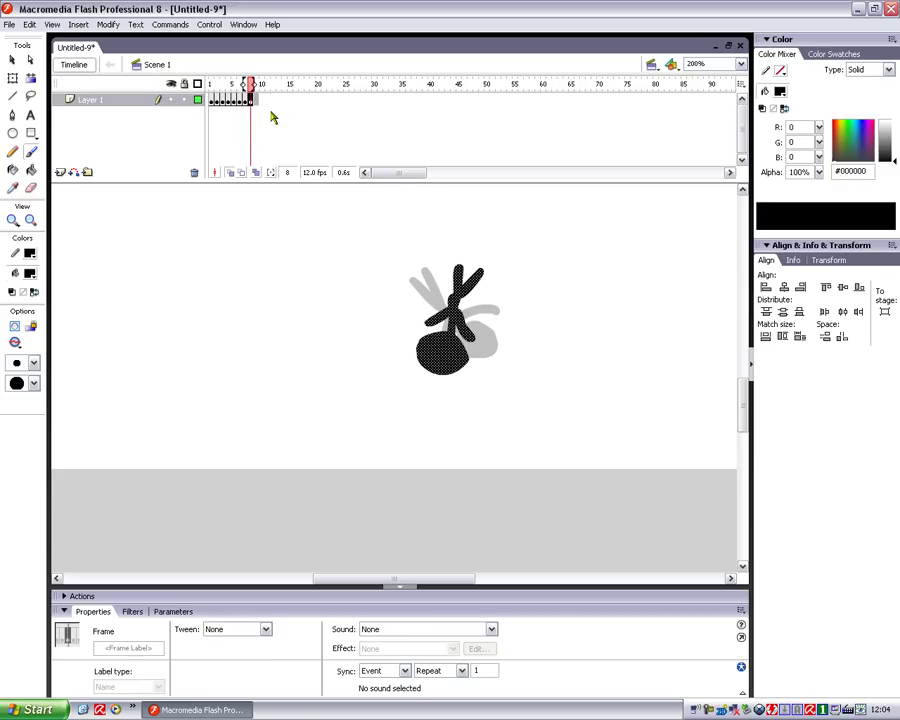
key("F7")
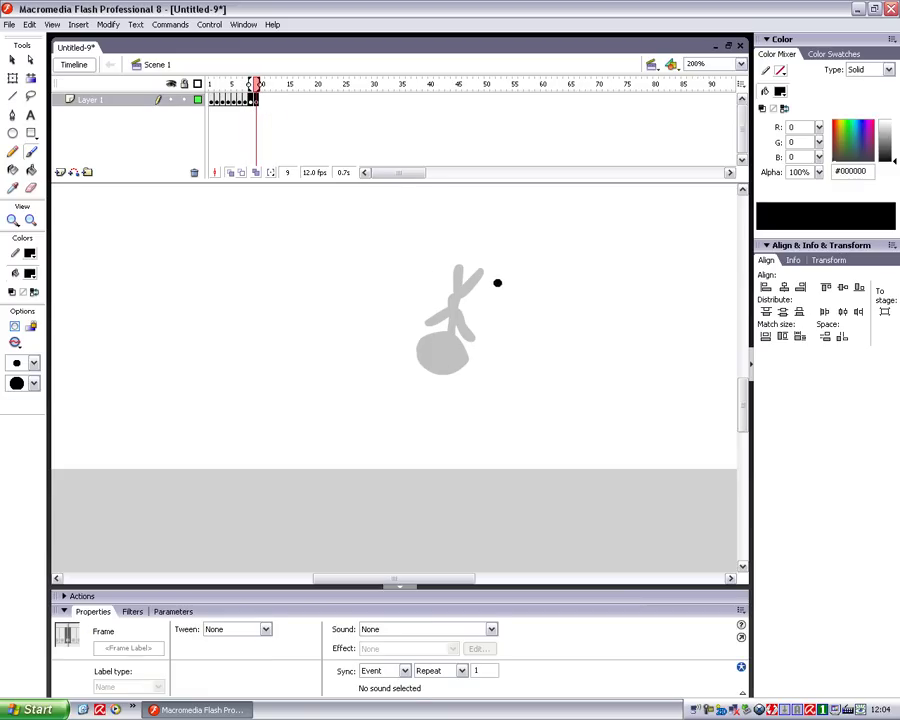
mouse_move(474, 268)
left_mouse_down()
mouse_move(508, 287)
mouse_move(479, 287)
mouse_move(444, 313)
mouse_move(442, 299)
mouse_move(423, 317)
mouse_move(442, 326)
mouse_move(436, 302)
mouse_move(426, 318)
mouse_move(436, 317)
mouse_move(435, 306)
mouse_move(432, 318)
mouse_move(449, 325)
mouse_move(456, 306)
mouse_move(443, 298)
mouse_move(468, 330)
left_mouse_up()
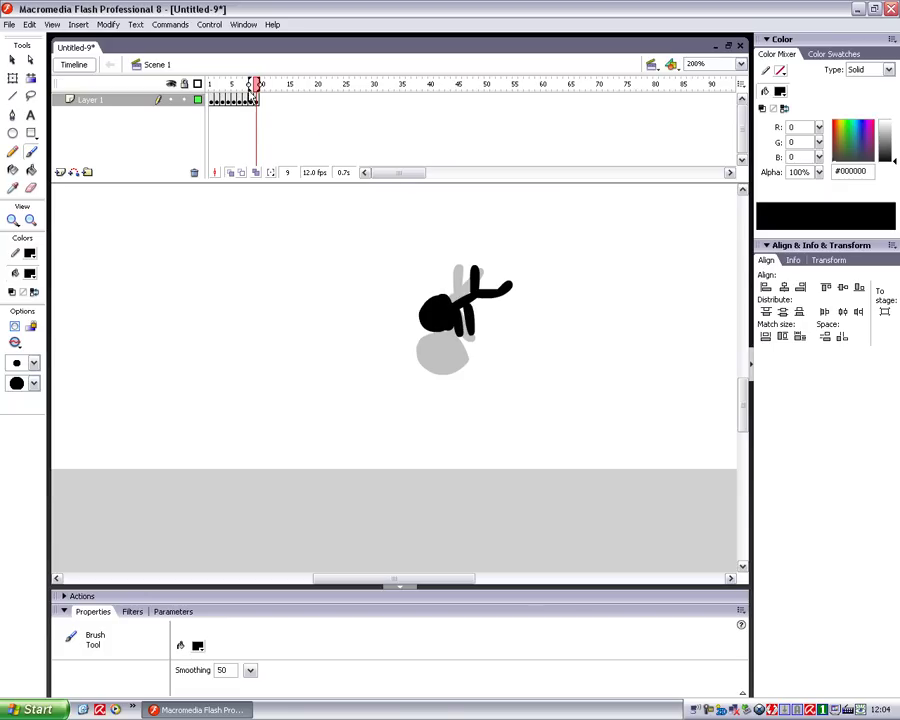
Insert a blank keyframe at frame 10 and brush the figure nearly horizontal, head raised at the left, both legs extended right, arms down
left_click(261, 100)
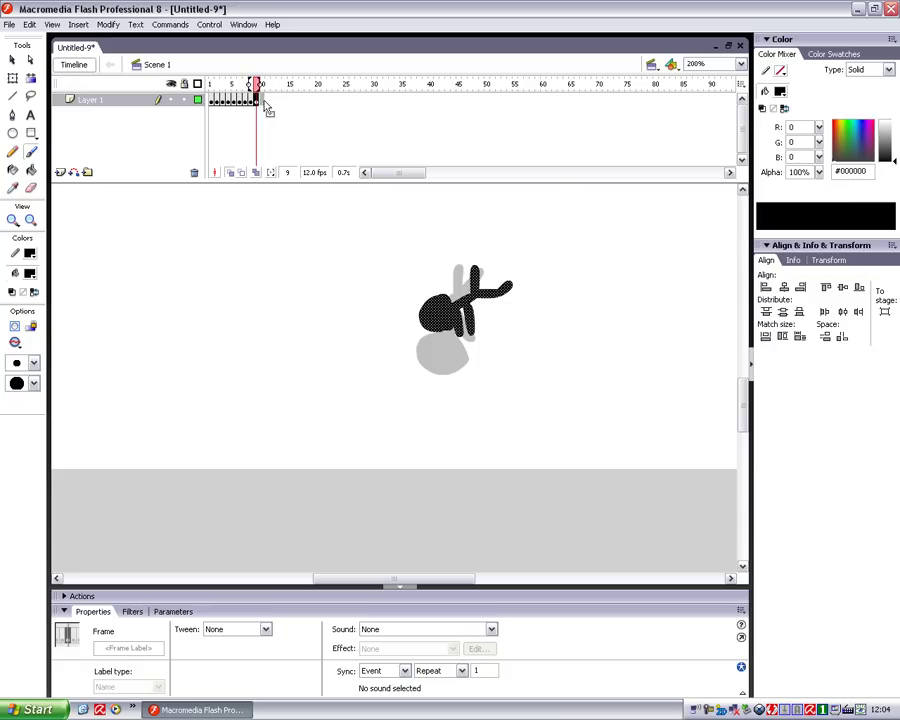
key("F7")
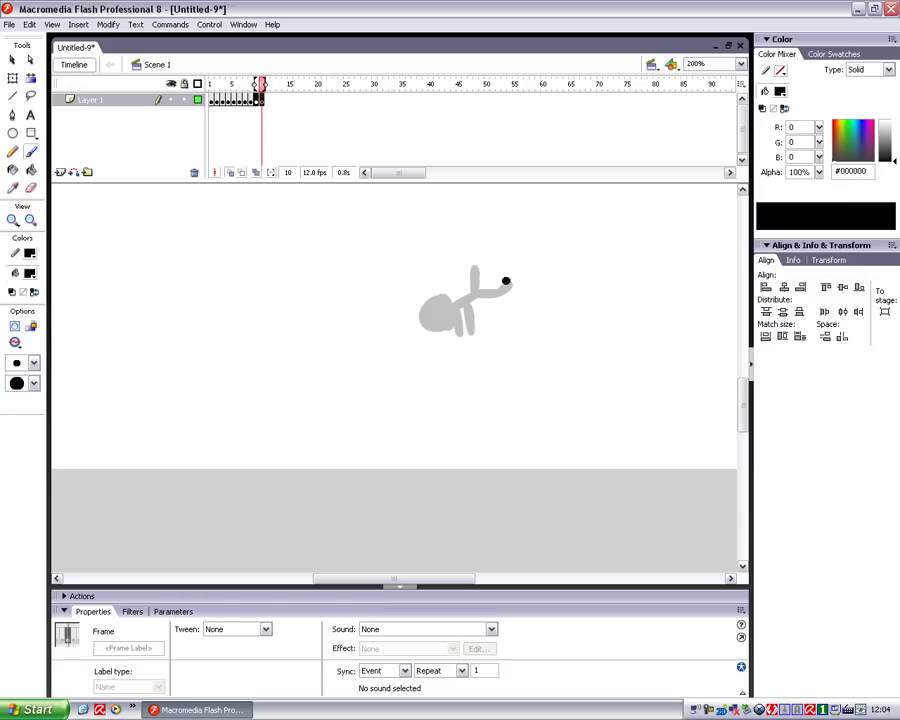
mouse_move(504, 281)
left_mouse_down()
mouse_move(473, 287)
mouse_move(498, 293)
mouse_move(461, 296)
mouse_move(470, 290)
mouse_move(438, 282)
mouse_move(430, 268)
mouse_move(414, 272)
mouse_move(419, 289)
mouse_move(435, 291)
mouse_move(439, 274)
mouse_move(427, 270)
mouse_move(434, 280)
mouse_move(428, 274)
mouse_move(420, 288)
mouse_move(468, 292)
mouse_move(444, 313)
left_mouse_up()
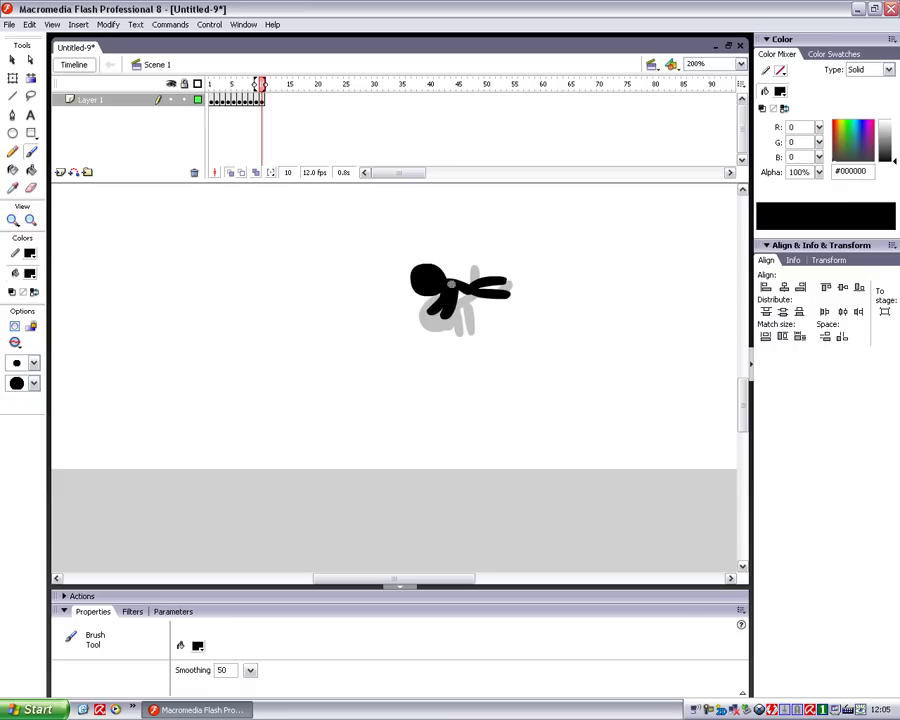
Insert a blank keyframe at frame 11 and brush the figure tilting back, head at the left, arms raised, legs extended to the lower right
left_click(263, 101)
key("F7")
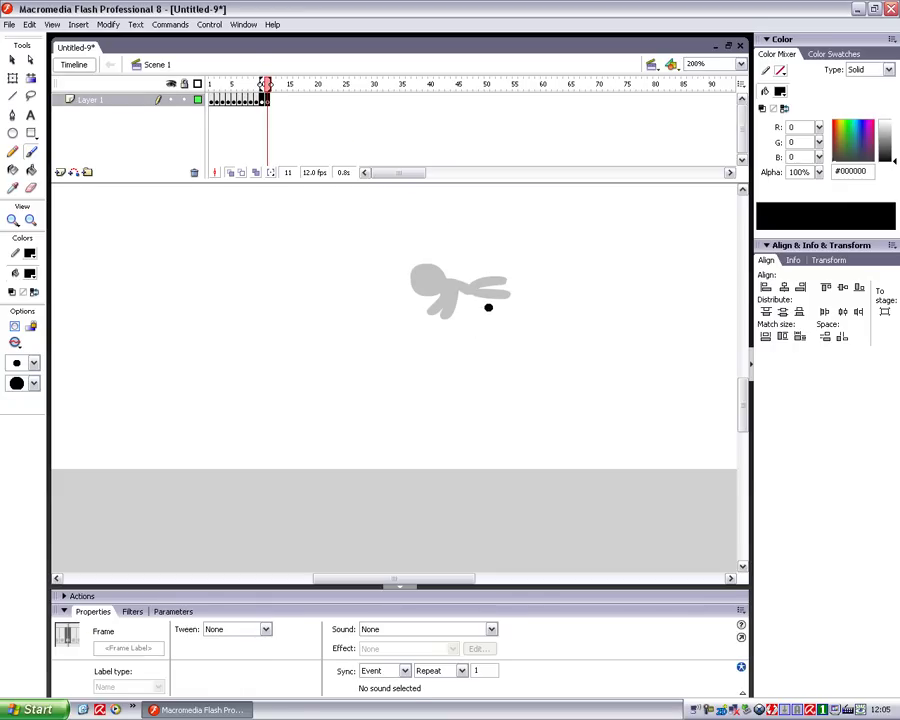
mouse_move(495, 295)
left_mouse_down()
mouse_move(464, 294)
mouse_move(483, 310)
mouse_move(440, 284)
mouse_move(433, 257)
mouse_move(417, 259)
mouse_move(423, 287)
mouse_move(441, 267)
mouse_move(428, 254)
mouse_move(421, 264)
mouse_move(441, 270)
mouse_move(421, 268)
mouse_move(425, 286)
mouse_move(430, 270)
mouse_move(467, 251)
left_mouse_up()
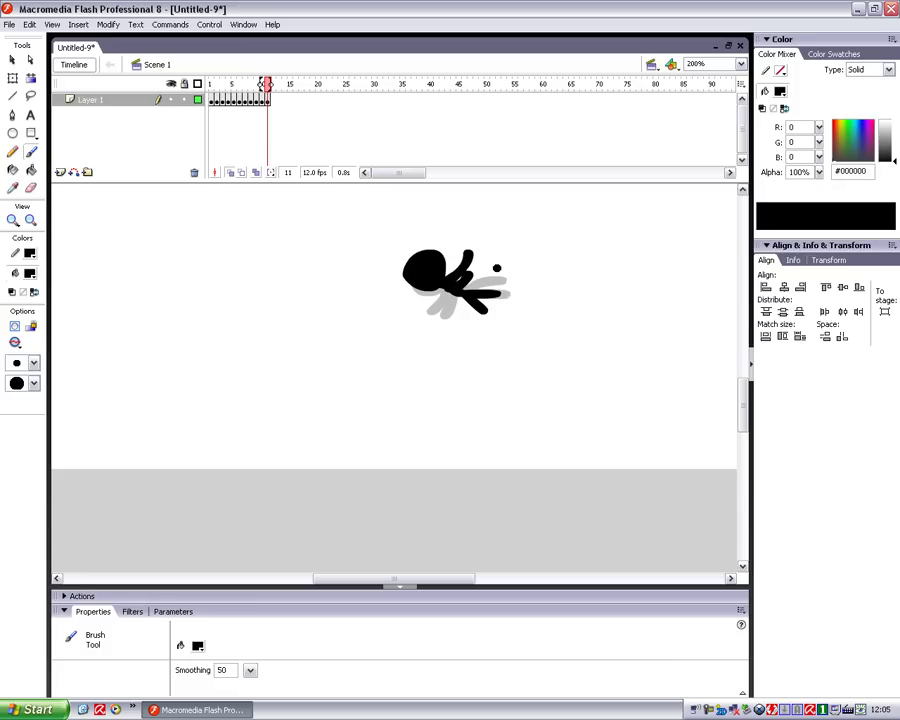
Insert a blank keyframe at frame 12 and brush the figure nearly upright, head upper left, one arm left, one raised right, legs apart below
left_click(270, 108)
key("F7")
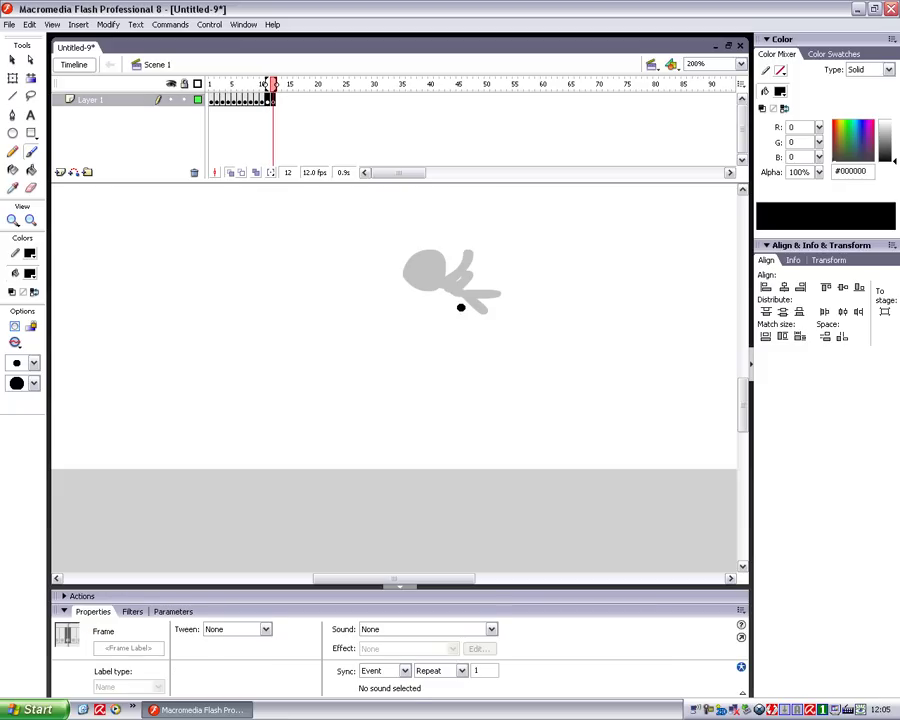
mouse_move(471, 311)
left_mouse_down()
mouse_move(474, 302)
mouse_move(448, 290)
mouse_move(456, 322)
mouse_move(420, 243)
mouse_move(410, 262)
mouse_move(424, 252)
mouse_move(431, 262)
mouse_move(418, 268)
left_mouse_up()
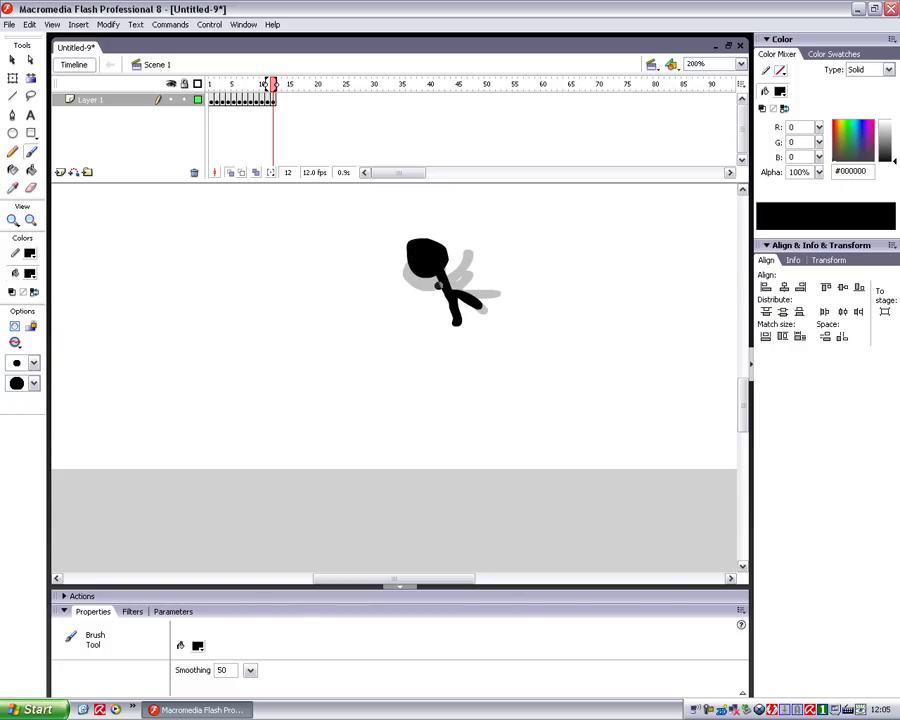
mouse_move(408, 285)
left_mouse_down()
mouse_move(450, 289)
mouse_move(463, 258)
left_mouse_up()
Play the animation from frame 1 through frame 12 to review the motion
left_click(213, 102)
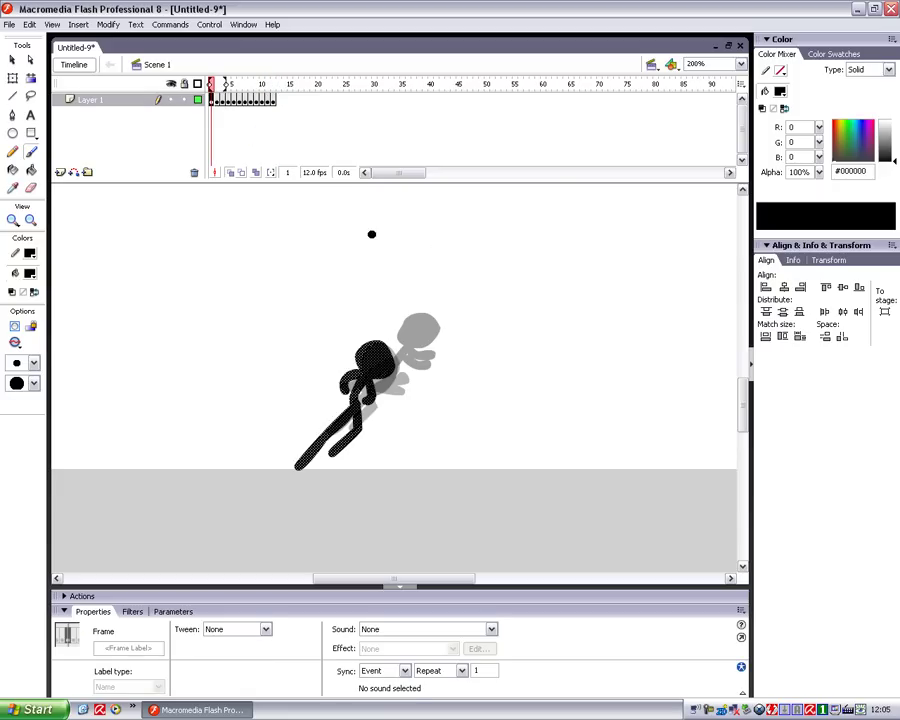
key("Return")
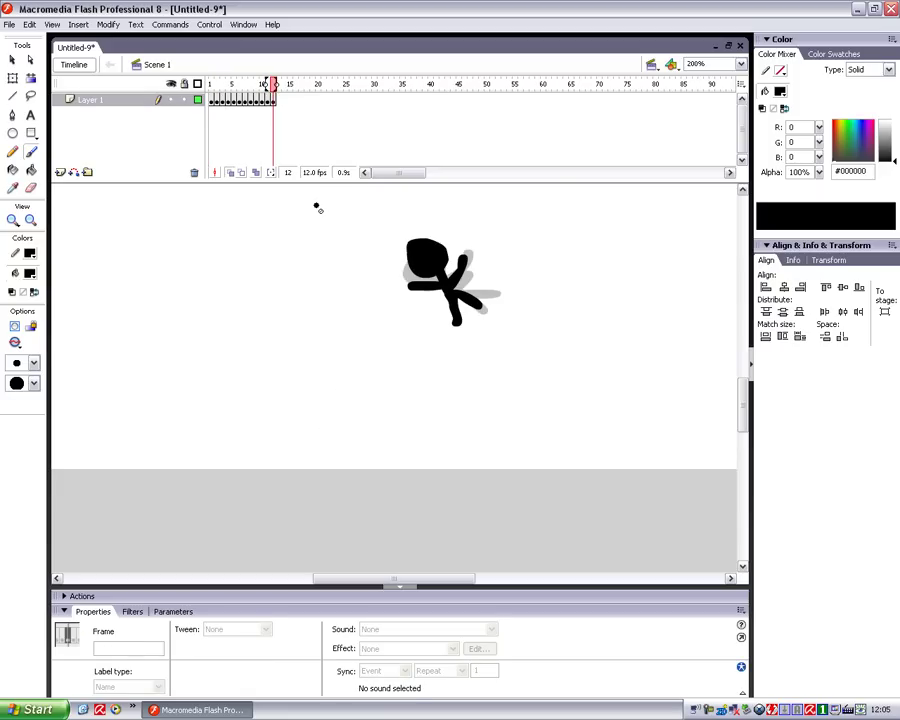
left_click(275, 103)
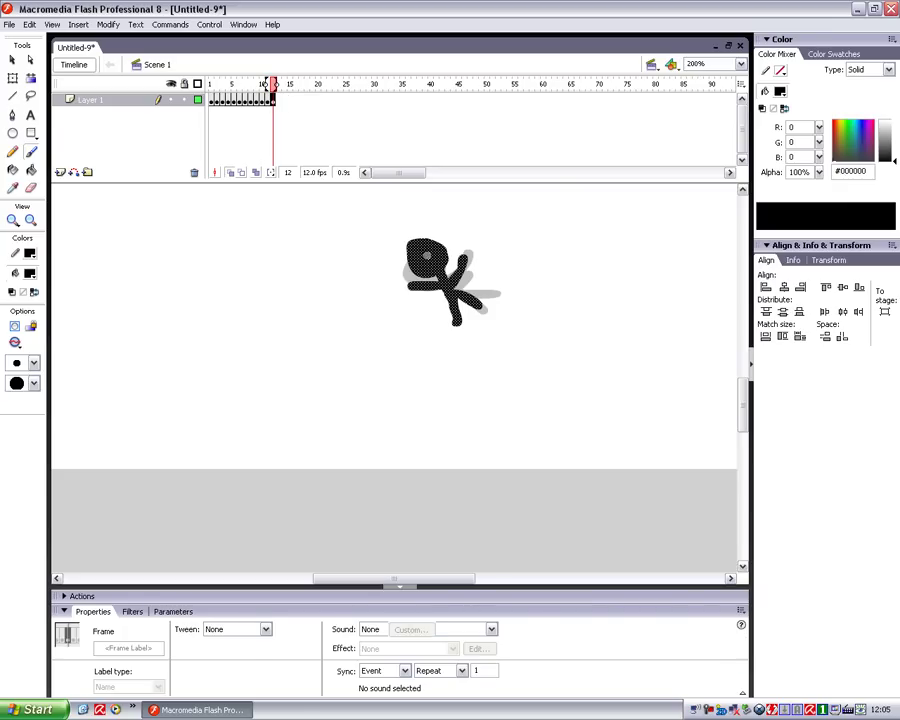
left_click(312, 114)
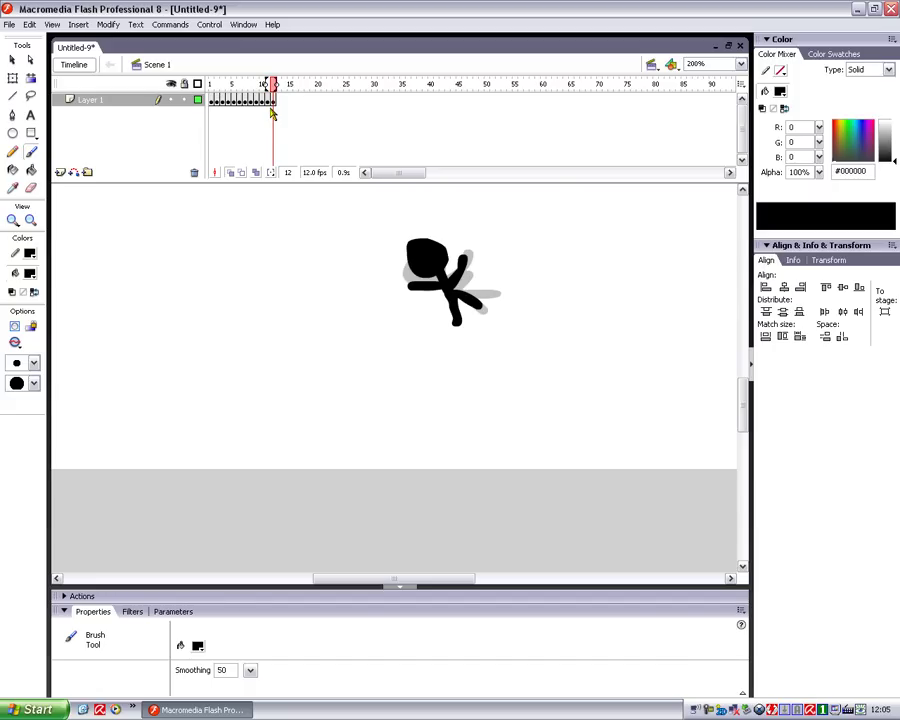
Insert a blank keyframe at frame 13 and brush the figure upright, shifted slightly right, with arms spread and legs in a narrow inverted V
left_click(274, 103)
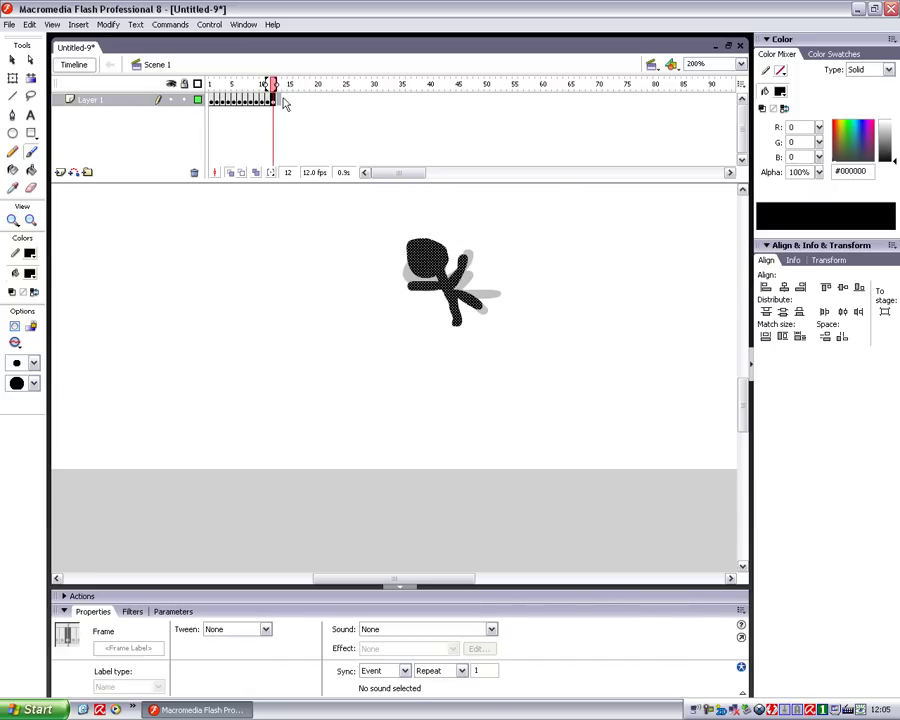
key("F7")
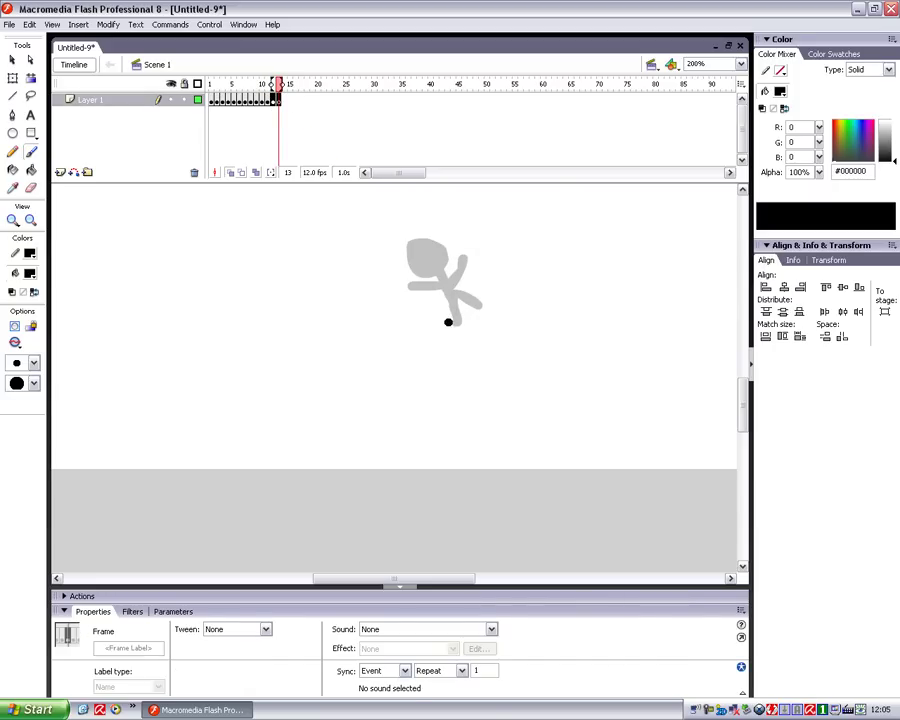
left_click_drag(442, 347, 450, 311)
mouse_move(464, 350)
left_mouse_down()
mouse_move(451, 316)
mouse_move(460, 343)
mouse_move(458, 244)
mouse_move(459, 290)
mouse_move(475, 270)
mouse_move(455, 251)
mouse_move(466, 276)
mouse_move(478, 279)
mouse_move(460, 257)
mouse_move(454, 285)
mouse_move(465, 284)
mouse_move(457, 264)
mouse_move(448, 276)
mouse_move(462, 276)
mouse_move(453, 294)
mouse_move(476, 299)
mouse_move(425, 289)
left_mouse_up()
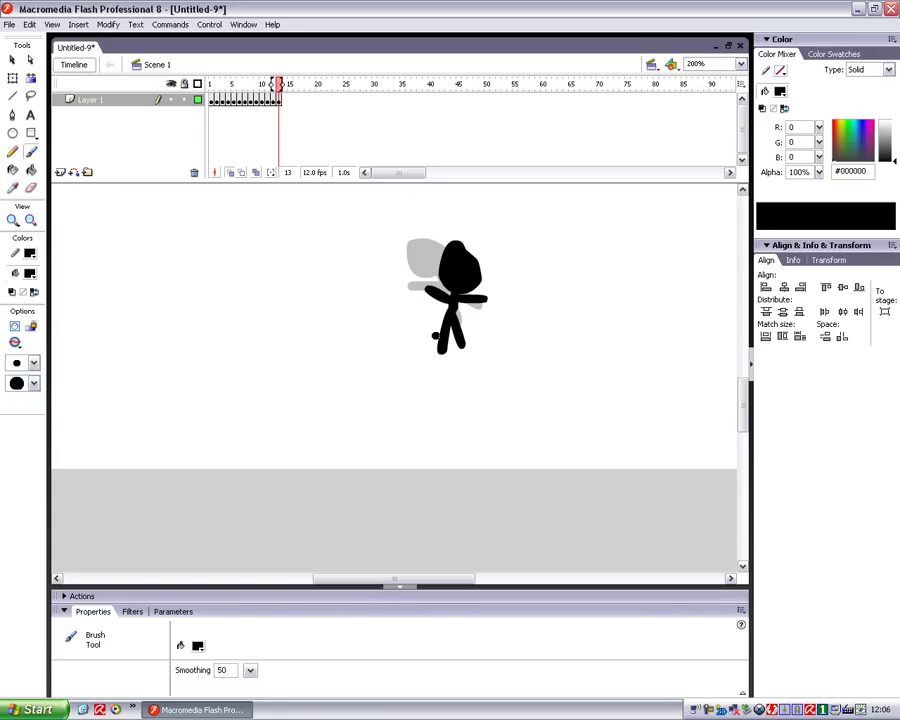
Insert a blank keyframe at frame 14 and brush the figure leaning forward, head upper right, arms spread, legs trailing to the lower left
left_click(281, 104)
key("F7")
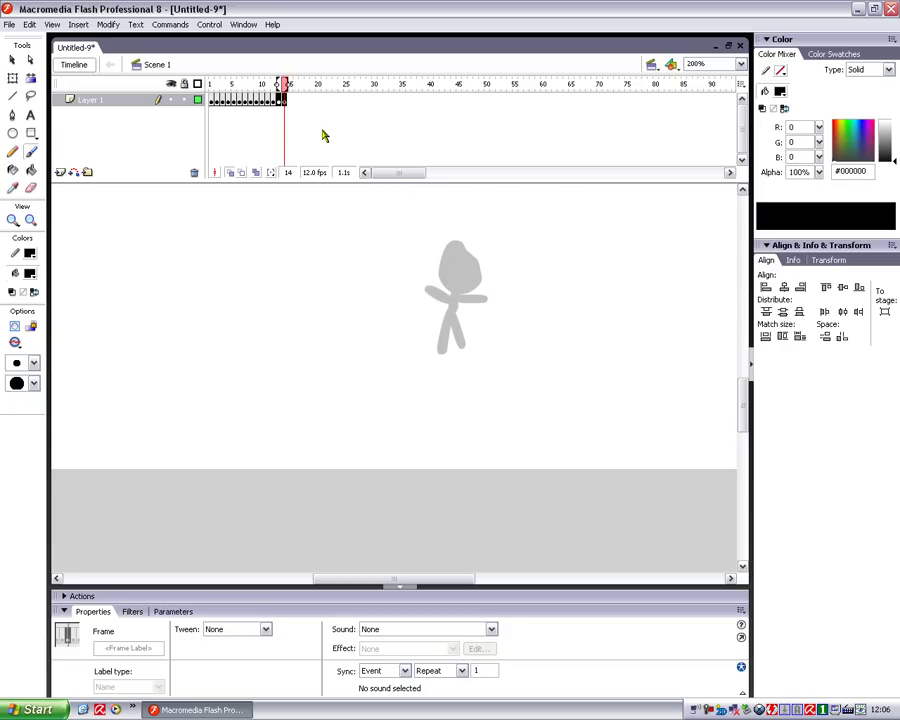
mouse_move(445, 327)
left_mouse_down()
mouse_move(417, 353)
mouse_move(461, 327)
mouse_move(444, 328)
mouse_move(444, 354)
mouse_move(444, 322)
mouse_move(469, 251)
mouse_move(471, 284)
mouse_move(484, 273)
mouse_move(464, 253)
mouse_move(460, 279)
mouse_move(470, 264)
mouse_move(476, 269)
mouse_move(464, 273)
mouse_move(470, 269)
mouse_move(472, 292)
mouse_move(463, 298)
mouse_move(484, 296)
mouse_move(429, 291)
left_mouse_up()
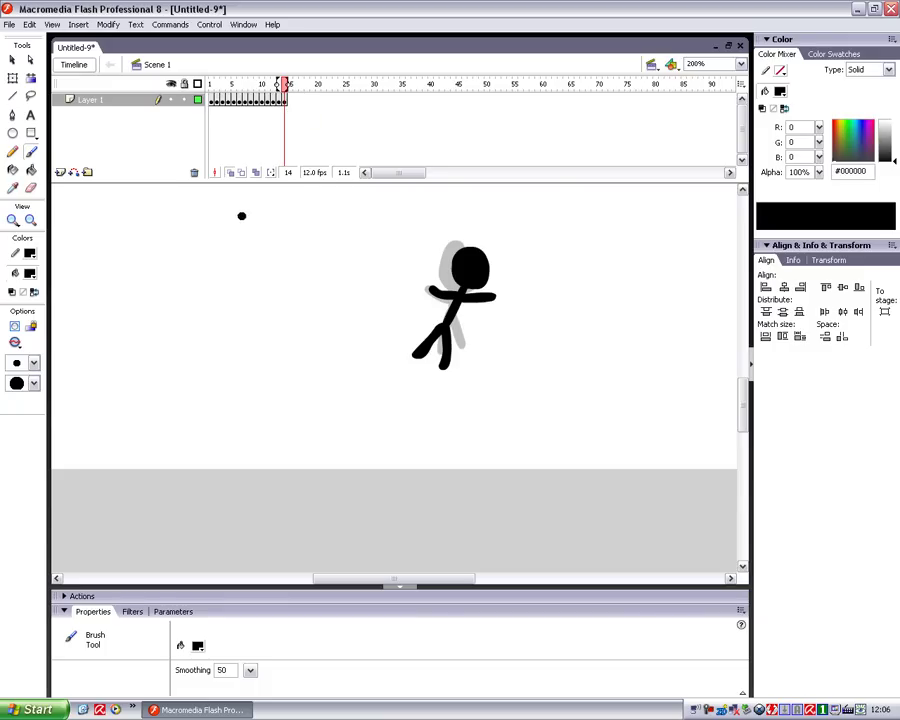
Insert a blank keyframe at frame 15 and brush the figure lower and pitched forward, one arm raised, one reaching right, legs trailing left
left_click(291, 101)
key("F7")
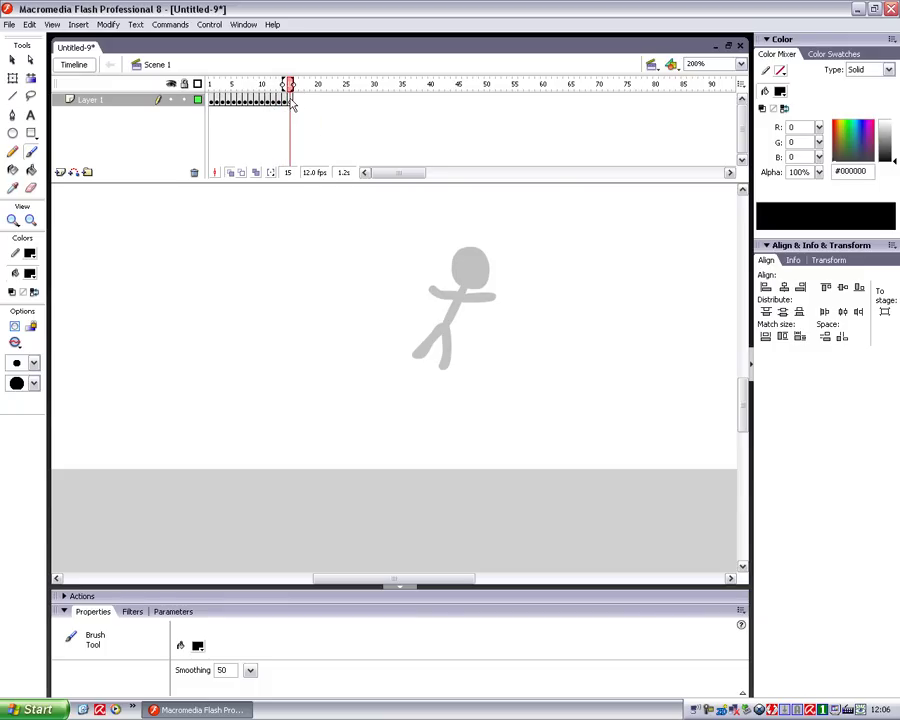
left_click(290, 101)
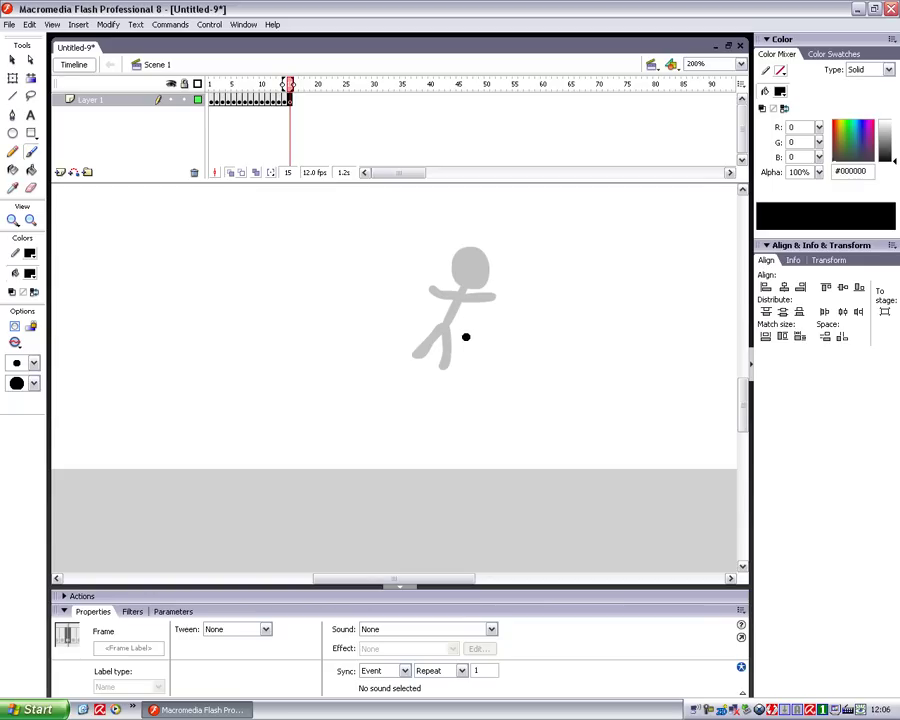
mouse_move(472, 321)
left_mouse_down()
mouse_move(450, 349)
mouse_move(413, 350)
mouse_move(447, 351)
mouse_move(431, 376)
mouse_move(490, 303)
mouse_move(475, 307)
mouse_move(489, 332)
mouse_move(473, 336)
mouse_move(492, 337)
mouse_move(452, 305)
left_mouse_up()
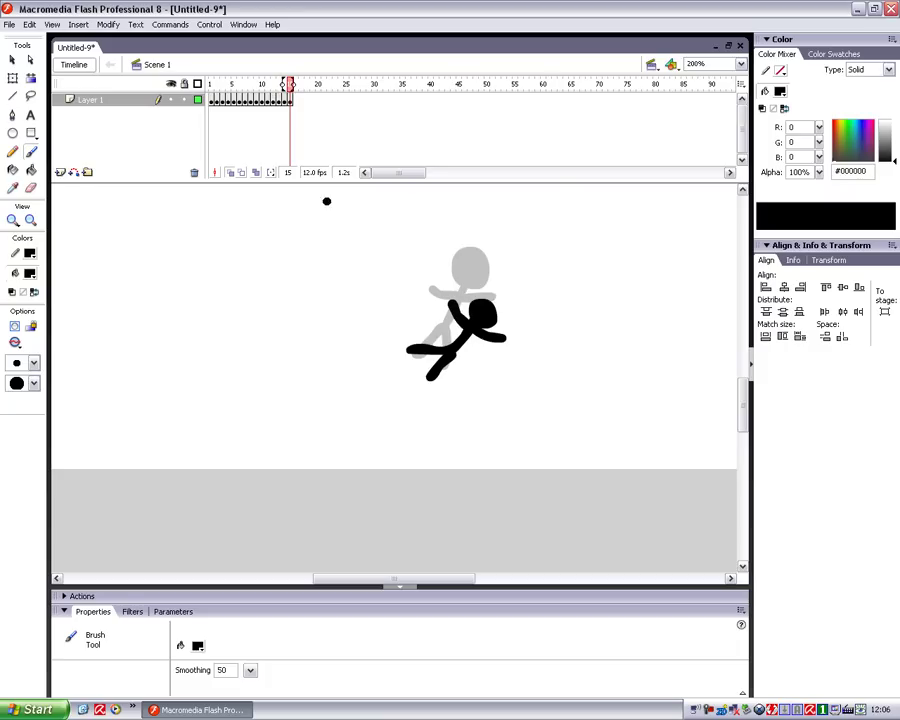
Insert a blank keyframe at frame 16 and brush the figure horizontal, head at the right, legs stretched left, both arms hanging down
left_click(296, 102)
key("F7")
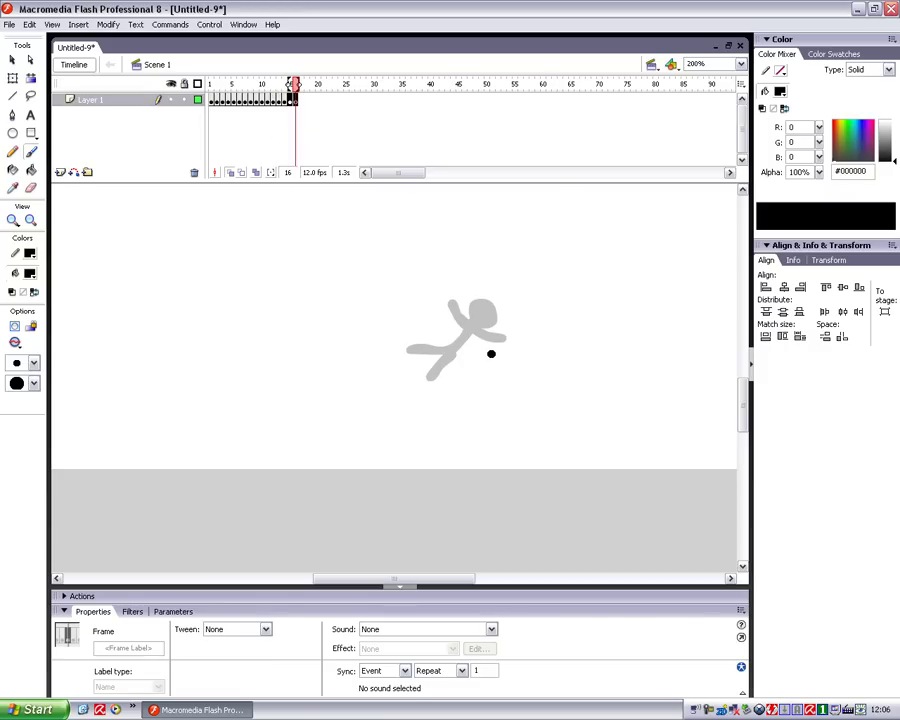
left_click_drag(489, 348, 438, 362)
mouse_move(437, 362)
left_mouse_down()
mouse_move(430, 340)
mouse_move(482, 357)
mouse_move(492, 340)
mouse_move(508, 360)
mouse_move(482, 358)
mouse_move(490, 345)
mouse_move(500, 348)
mouse_move(471, 394)
mouse_move(456, 390)
left_mouse_up()
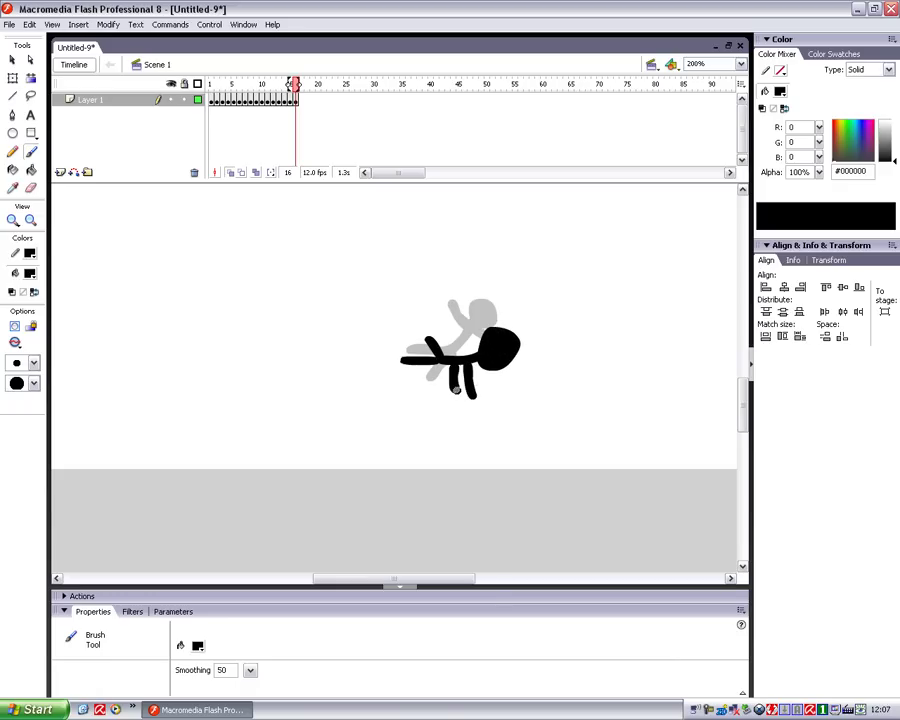
Insert a blank keyframe at frame 17 and brush the figure tipping head-down at the lower right, legs up and left, arms spread apart
left_click(299, 100)
key("F7")
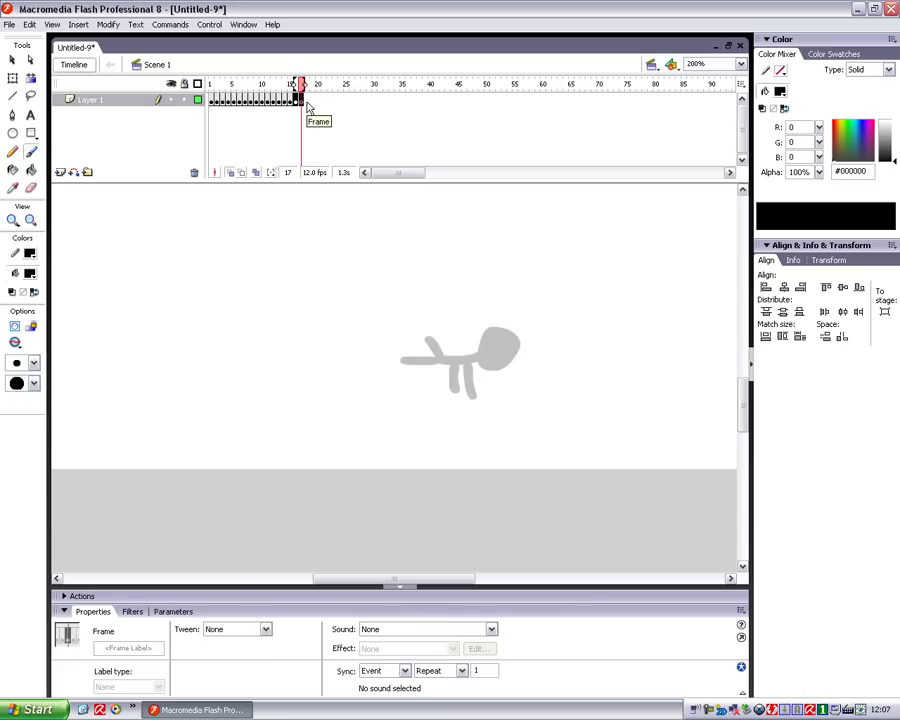
mouse_move(482, 402)
left_mouse_down()
mouse_move(445, 342)
mouse_move(445, 368)
mouse_move(408, 378)
left_mouse_up()
left_click(490, 405)
mouse_move(490, 405)
left_mouse_down()
mouse_move(478, 422)
mouse_move(513, 373)
left_mouse_up()
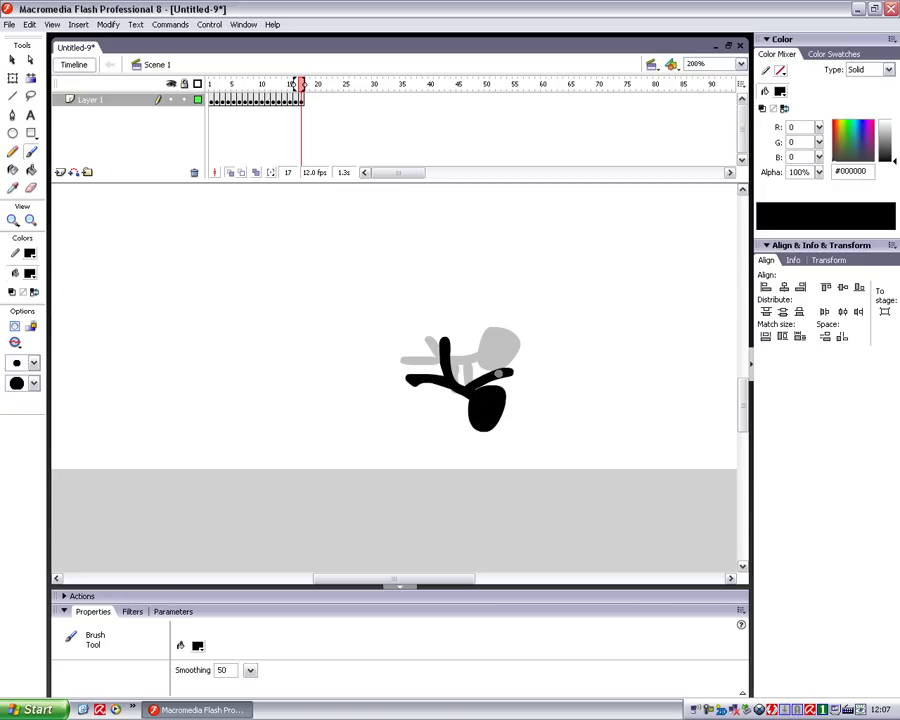
left_click_drag(462, 393, 452, 423)
left_click(303, 101)
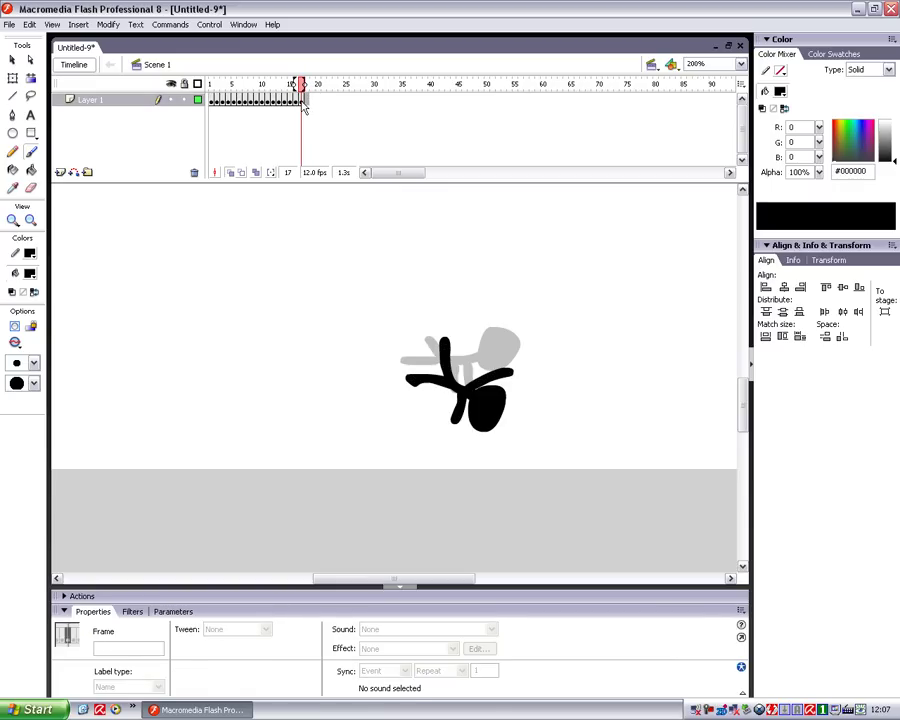
left_click(305, 102)
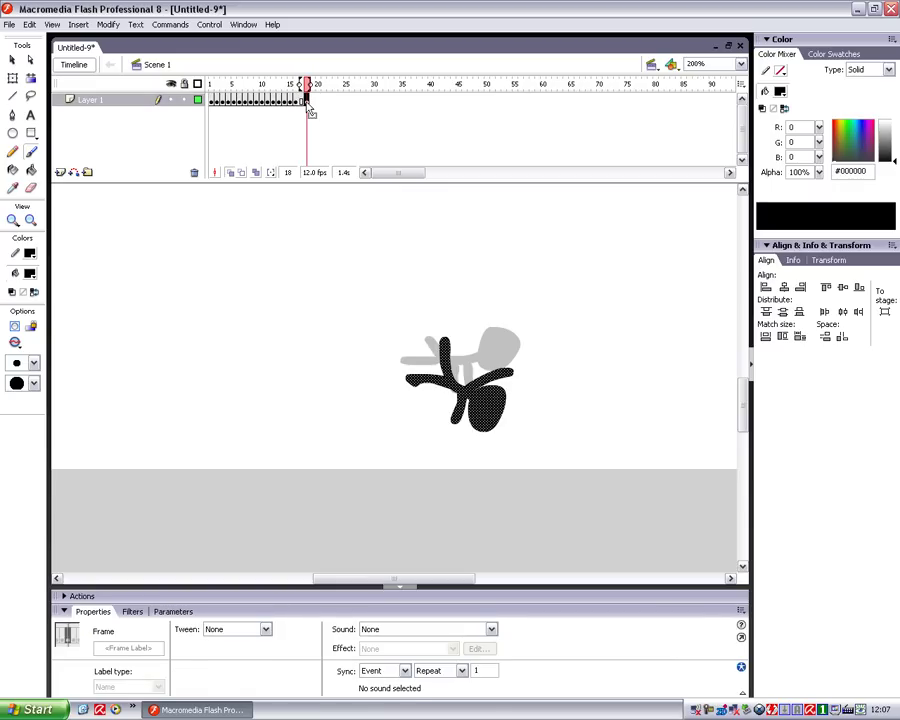
key("comma")
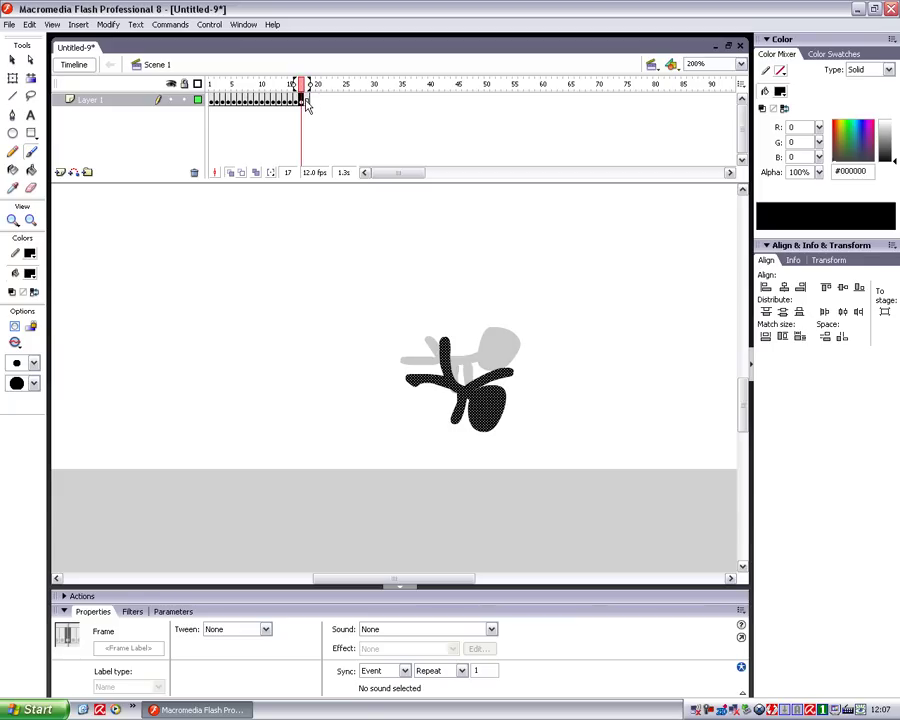
left_click(307, 102)
right_click(309, 102)
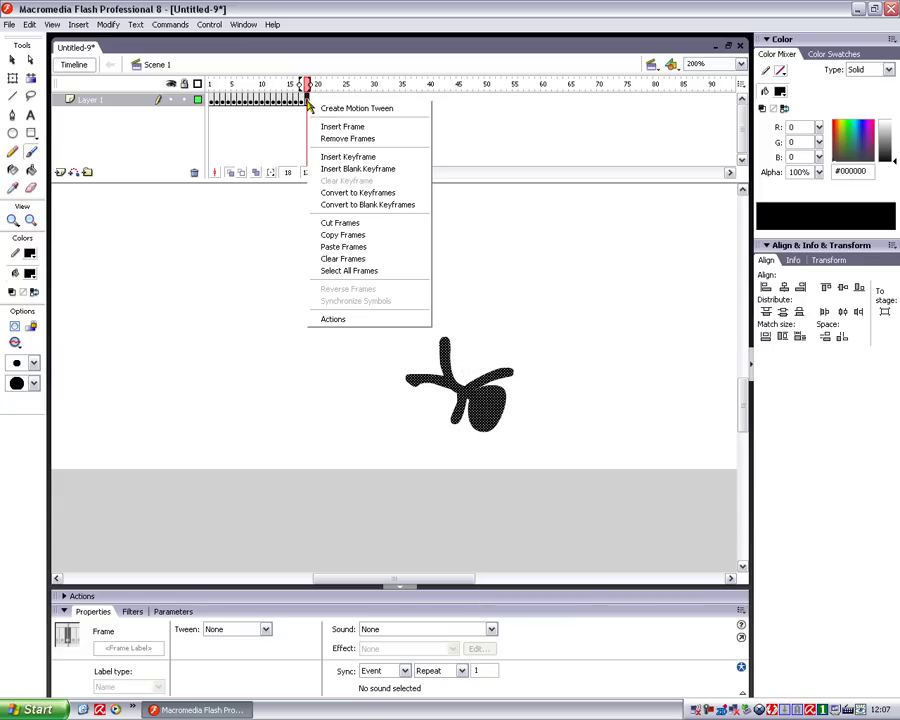
left_click(347, 139)
Insert a blank keyframe at frame 18 and brush the figure diving head-first just above the ground, legs up and left, arms right and down
left_click(306, 102)
key("F7")
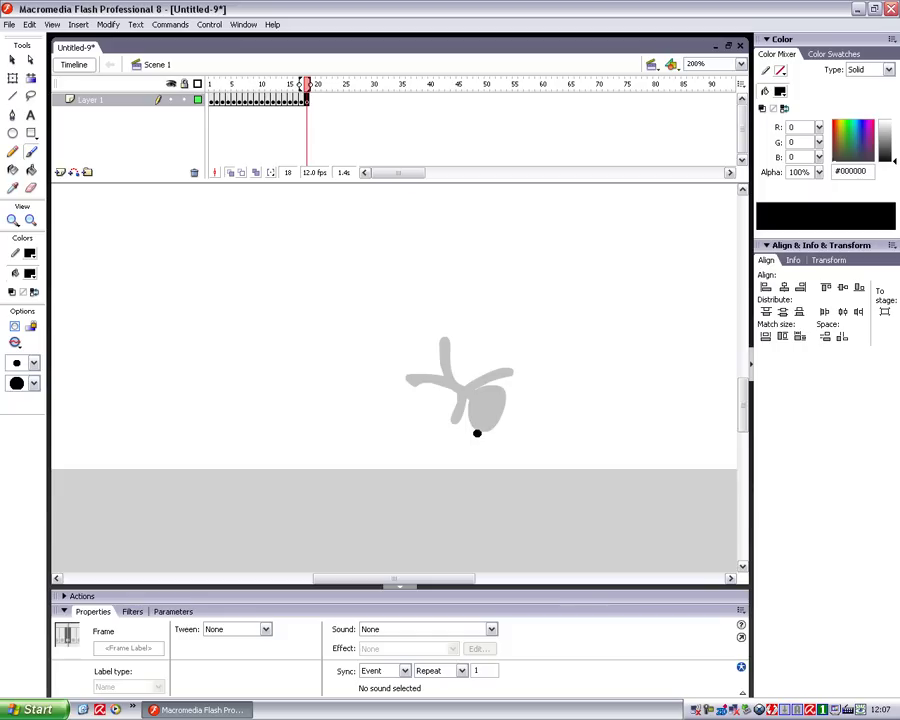
mouse_move(480, 421)
left_mouse_down()
mouse_move(476, 453)
mouse_move(482, 433)
mouse_move(465, 428)
mouse_move(469, 447)
mouse_move(479, 447)
mouse_move(473, 427)
mouse_move(479, 442)
mouse_move(430, 402)
mouse_move(428, 377)
mouse_move(432, 400)
mouse_move(411, 401)
mouse_move(472, 409)
mouse_move(442, 432)
left_mouse_up()
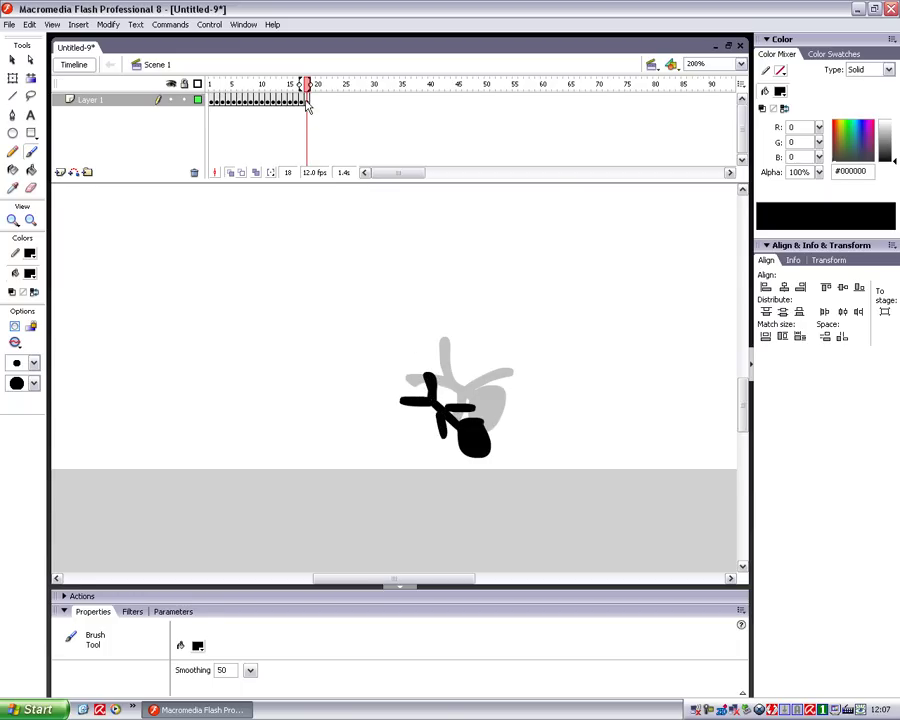
Insert blank keyframes at frames 19 and 20, brushing the figure hitting the ground head-first in 19 and lying flattened on it in 20
key("F7")
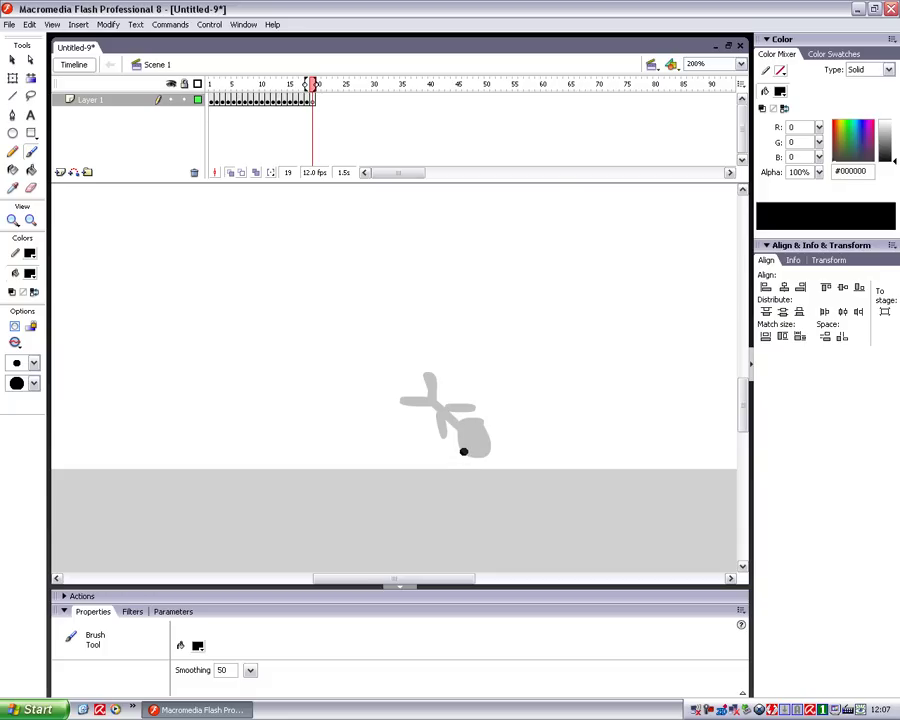
mouse_move(458, 446)
left_mouse_down()
mouse_move(448, 442)
mouse_move(454, 466)
mouse_move(462, 448)
mouse_move(432, 436)
mouse_move(429, 404)
mouse_move(431, 432)
mouse_move(402, 432)
mouse_move(448, 435)
left_mouse_up()
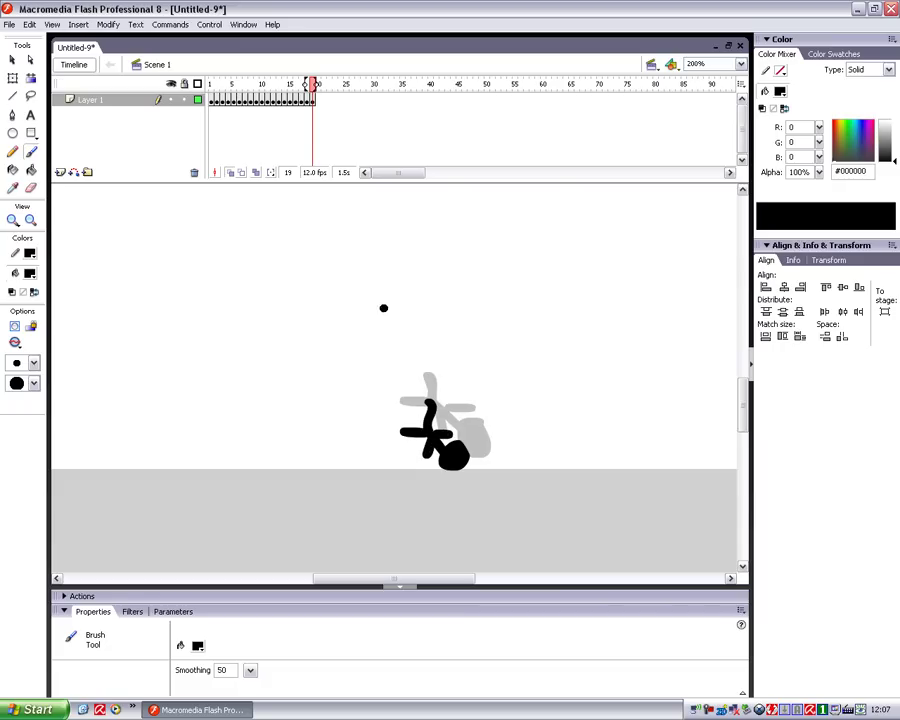
left_click(316, 100)
key("F7")
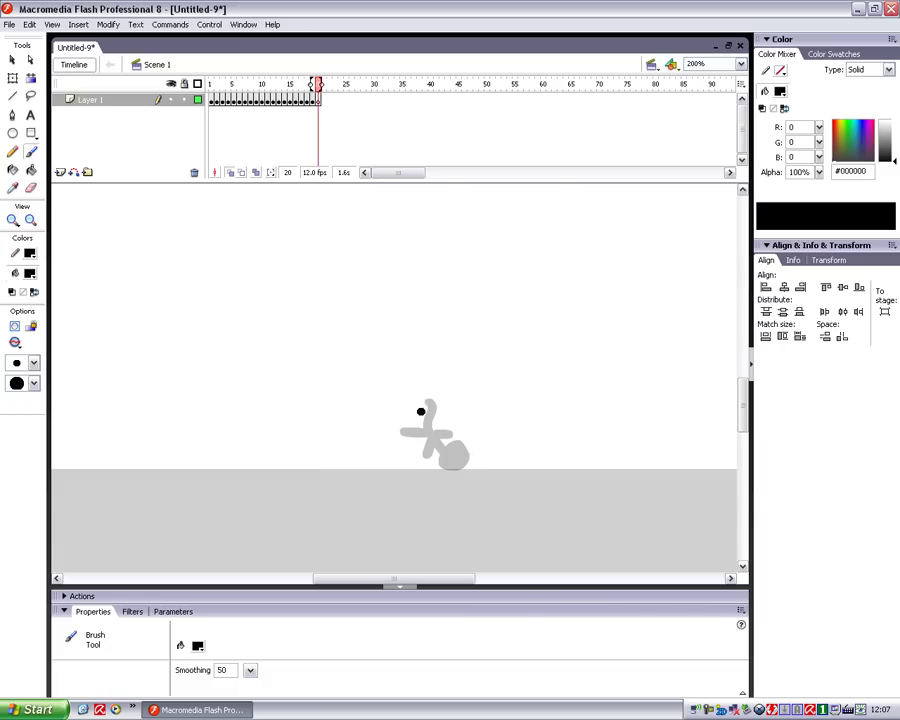
mouse_move(438, 454)
left_mouse_down()
mouse_move(442, 462)
mouse_move(395, 463)
mouse_move(422, 465)
left_mouse_up()
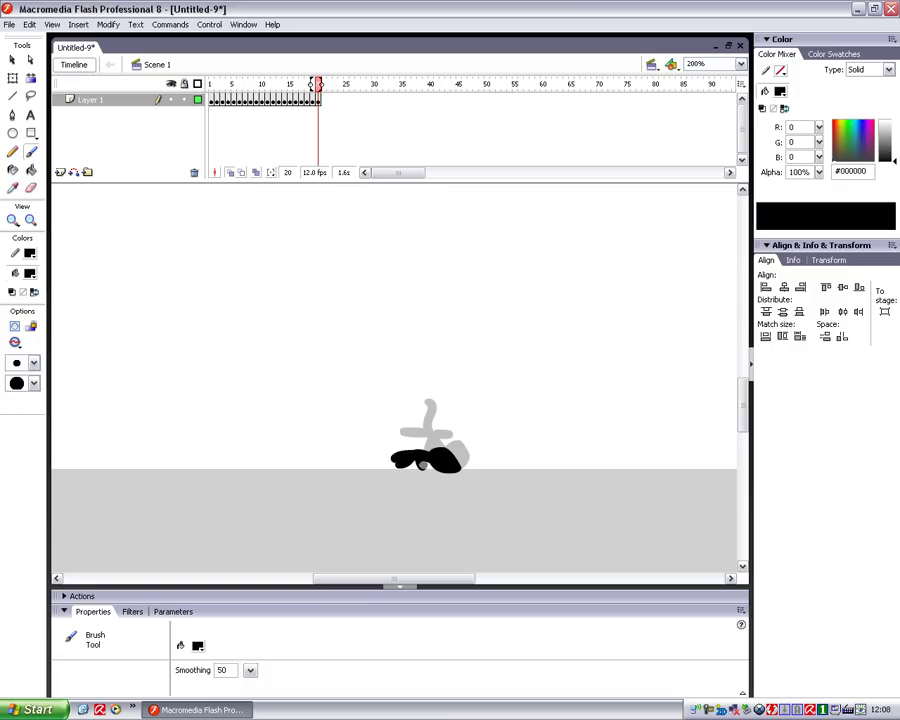
Insert blank keyframes at frames 21 and 22, and brush the figure crumpled in a heap on the ground in each
left_click(319, 101)
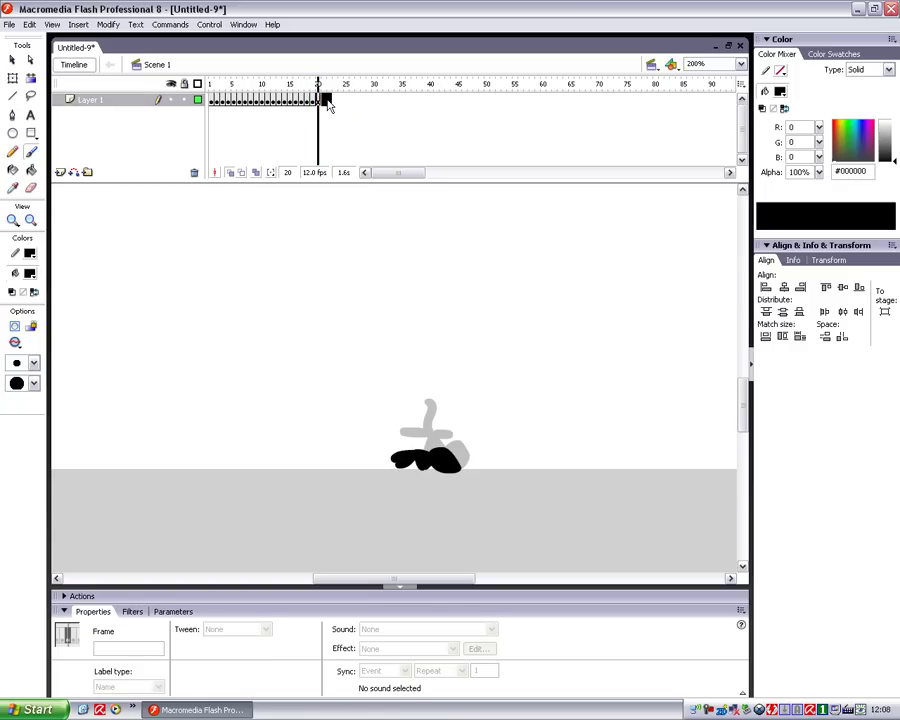
mouse_move(438, 461)
left_mouse_down()
mouse_move(447, 458)
mouse_move(409, 464)
mouse_move(460, 462)
left_mouse_up()
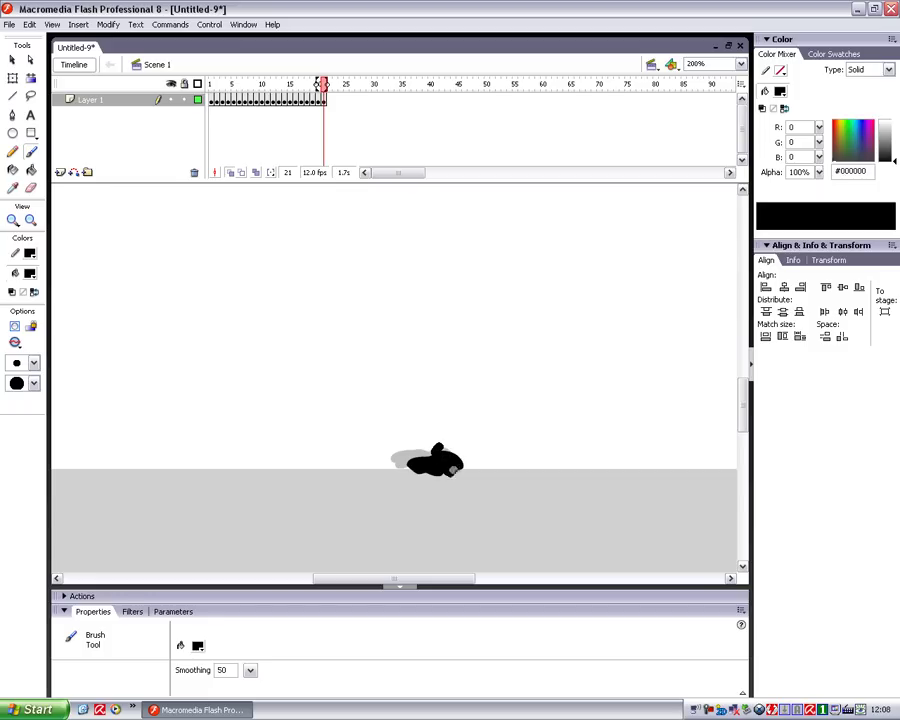
left_click(325, 100)
key("F7")
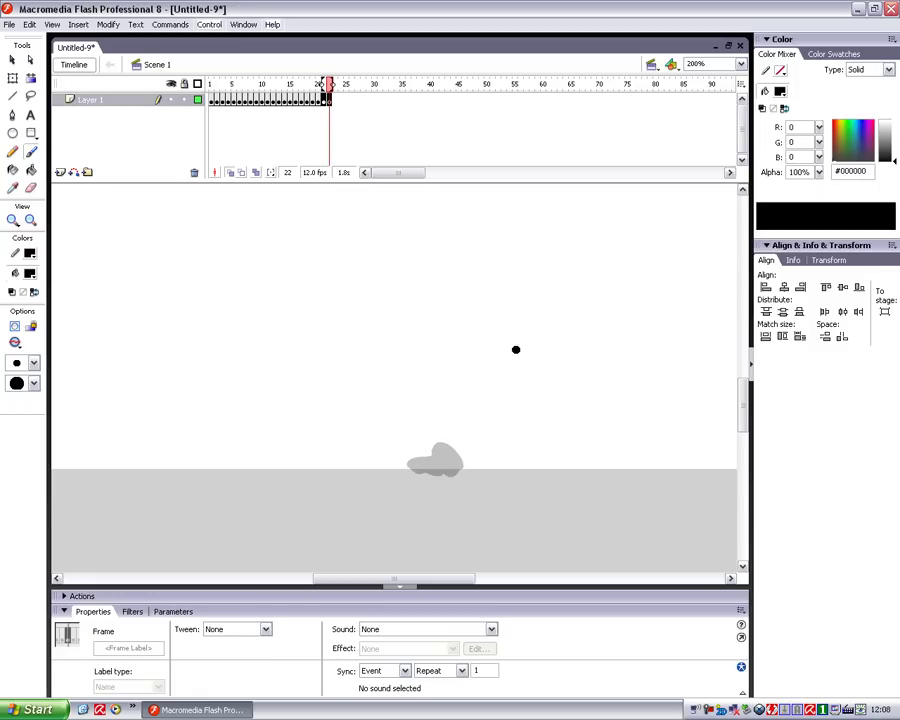
left_click(446, 448)
mouse_move(446, 449)
left_mouse_down()
mouse_move(455, 465)
mouse_move(418, 465)
left_mouse_up()
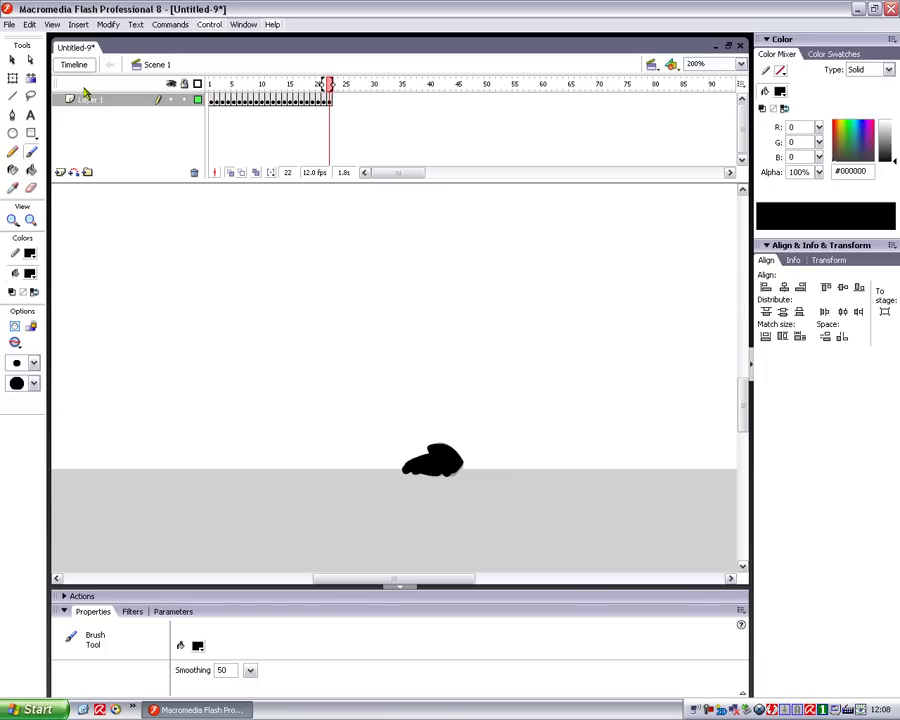
Set the fill color to red (#FF0000) and brush blood across the lower part of the crumpled black figure in frame 22
left_click(30, 274)
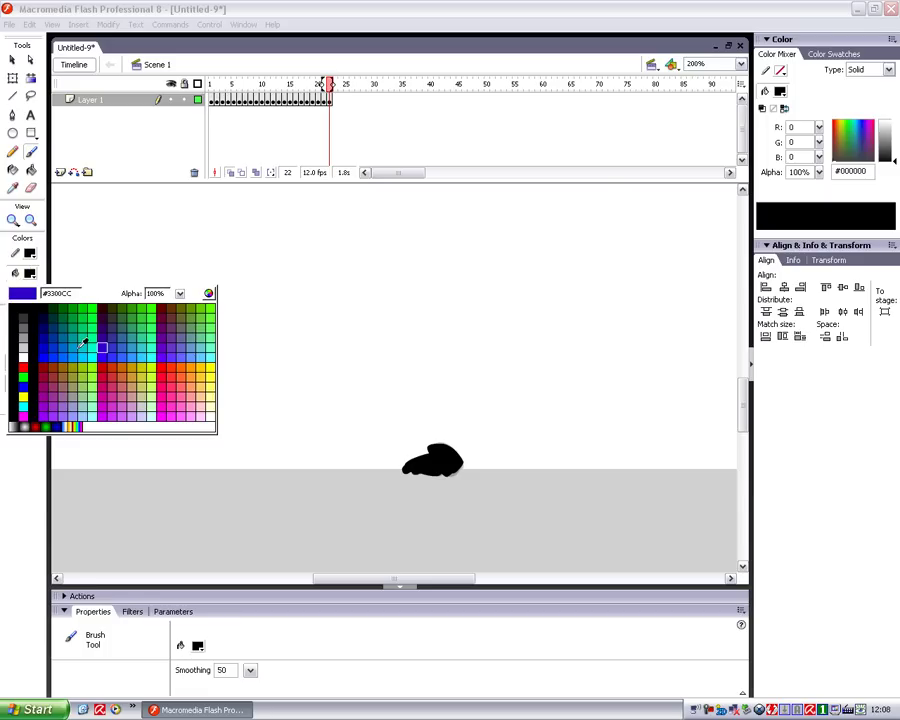
left_click(22, 372)
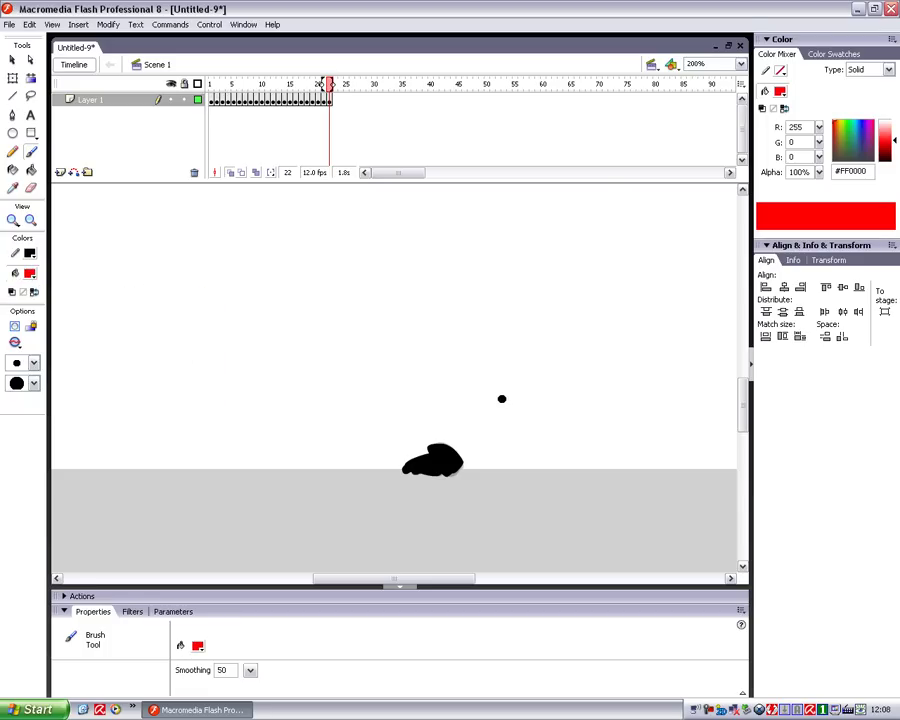
mouse_move(455, 462)
left_mouse_down()
mouse_move(470, 462)
mouse_move(405, 468)
left_mouse_up()
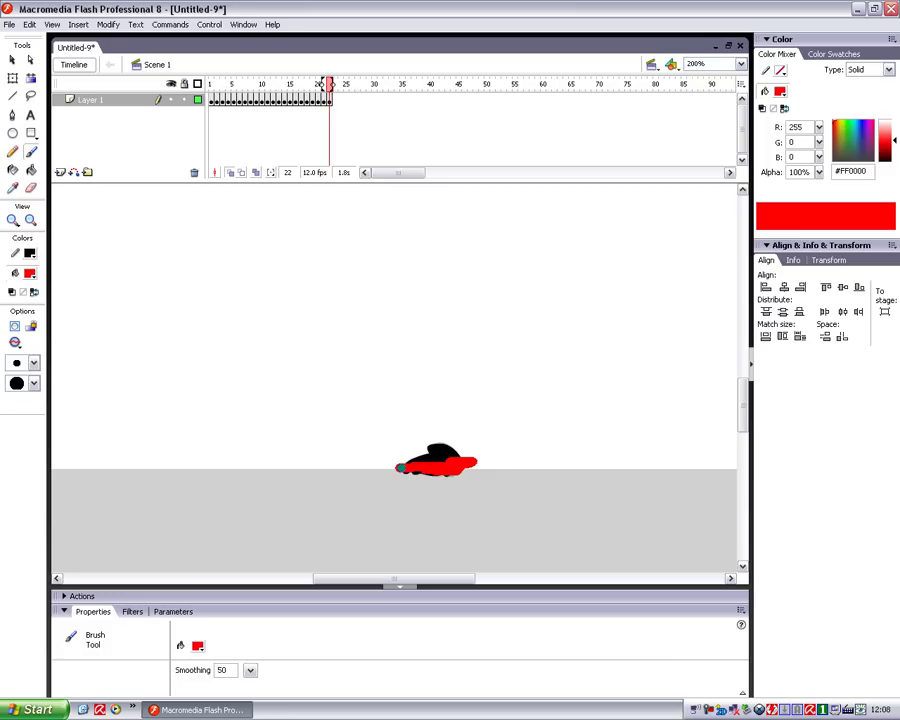
Insert a blank keyframe at frame 23 and brush a solid red blob over the onion-skinned heap on the ground
left_click(333, 101)
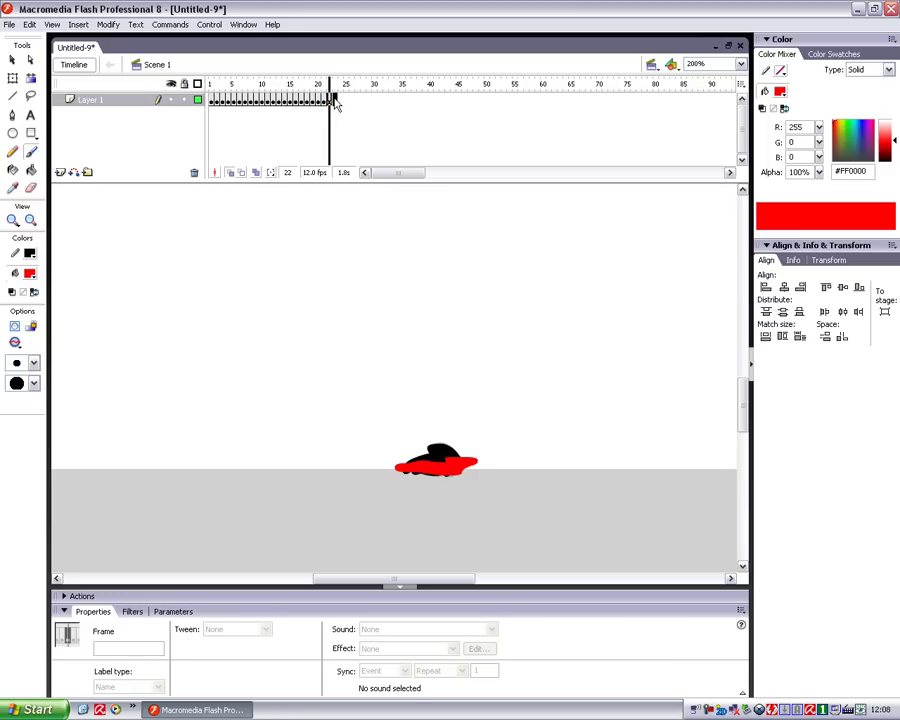
key("F7")
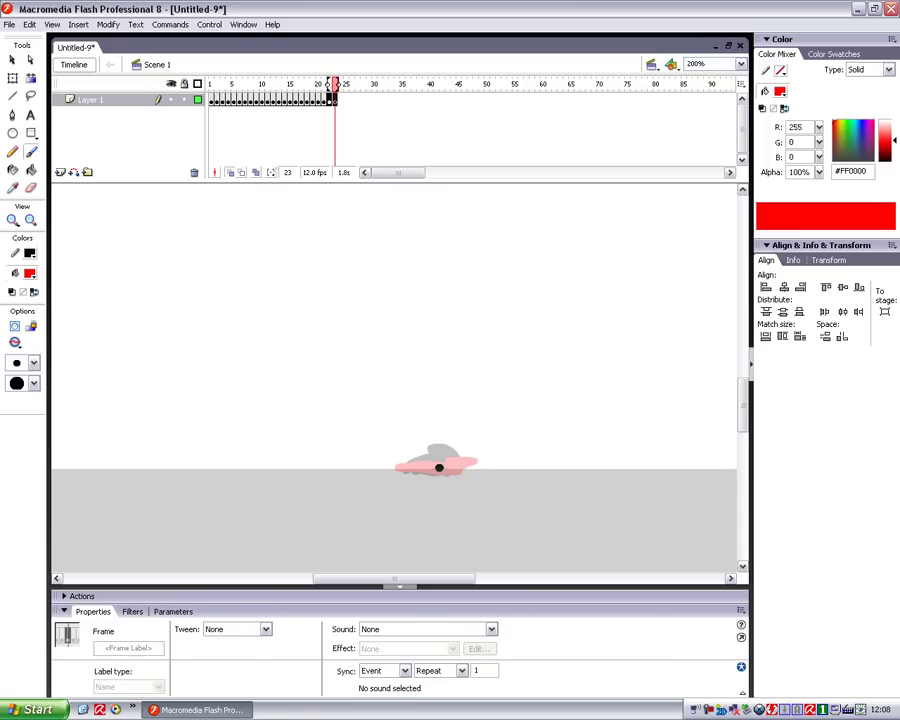
mouse_move(461, 464)
left_mouse_down()
mouse_move(406, 464)
mouse_move(465, 466)
mouse_move(444, 476)
mouse_move(403, 470)
mouse_move(449, 455)
mouse_move(476, 465)
mouse_move(440, 450)
left_mouse_up()
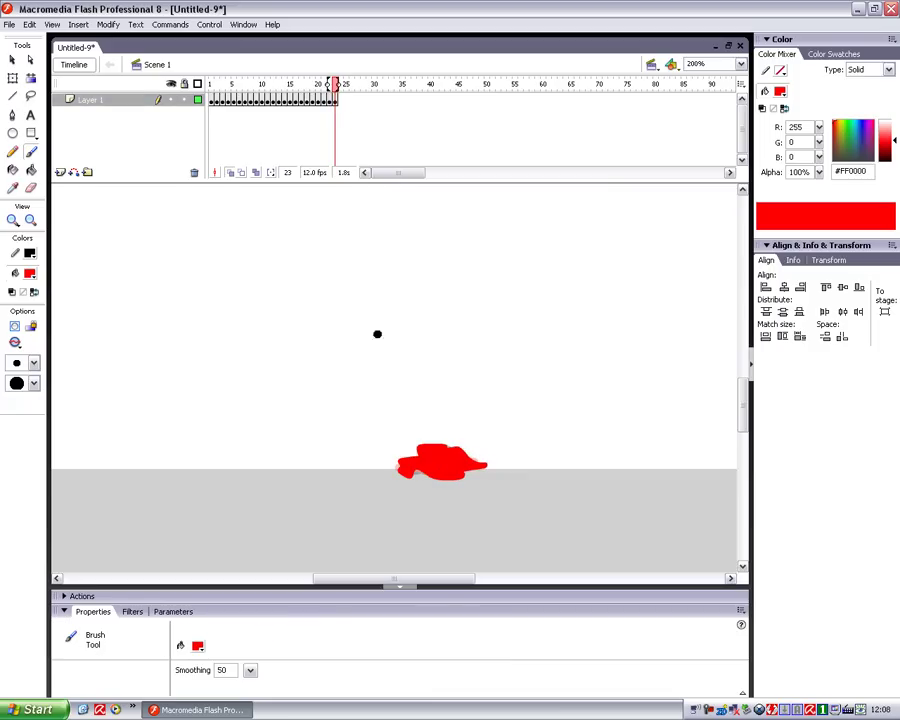
Insert a blank keyframe at frame 24 and brush the red handwritten words "The END." across the upper part of the stage
left_click(340, 106)
key("F7")
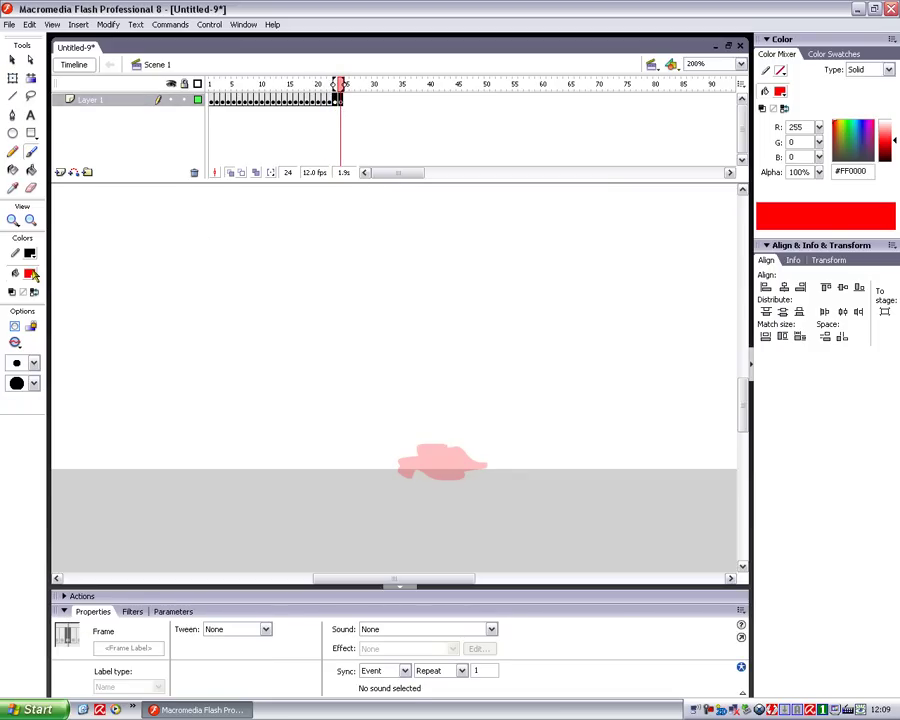
left_click_drag(145, 190, 122, 278)
mouse_move(106, 211)
left_mouse_down()
mouse_move(197, 209)
mouse_move(189, 268)
mouse_move(222, 268)
mouse_move(227, 279)
mouse_move(265, 262)
mouse_move(278, 295)
left_mouse_up()
left_click_drag(380, 210, 366, 310)
left_click_drag(380, 208, 436, 210)
left_click_drag(375, 275, 403, 276)
mouse_move(362, 321)
left_mouse_down()
mouse_move(414, 311)
mouse_move(484, 238)
mouse_move(502, 268)
mouse_move(528, 201)
mouse_move(526, 322)
left_mouse_up()
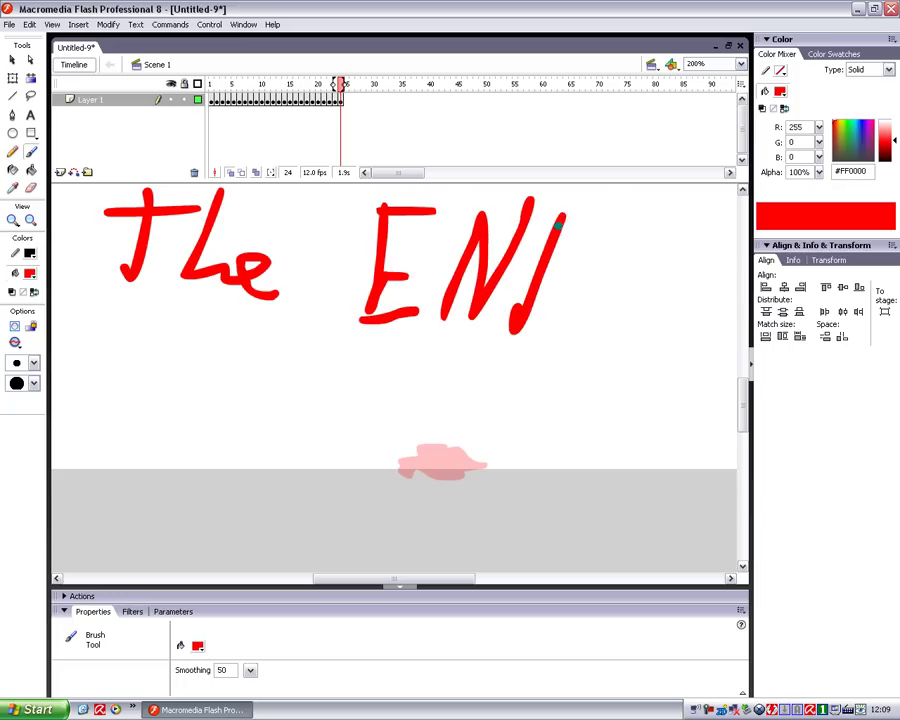
left_click_drag(533, 203, 514, 333)
left_click(574, 336)
Brush a red cartoon face with eyes, nose, mouth, ears and hair below "The", with a long sloping line beneath it
mouse_move(212, 345)
left_mouse_down()
mouse_move(186, 362)
mouse_move(236, 356)
left_mouse_up()
mouse_move(195, 405)
left_mouse_down()
mouse_move(230, 410)
mouse_move(257, 400)
left_mouse_up()
left_click(244, 392)
left_click_drag(178, 374, 167, 354)
mouse_move(230, 342)
left_mouse_down()
mouse_move(250, 345)
mouse_move(253, 360)
mouse_move(262, 352)
mouse_move(220, 340)
left_mouse_up()
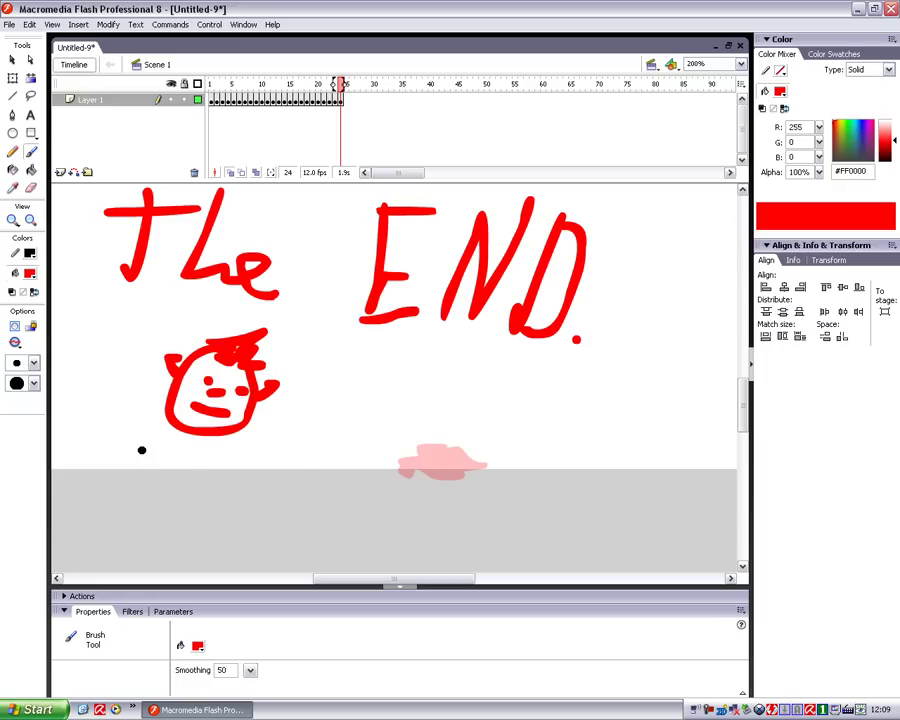
left_click_drag(120, 446, 311, 464)
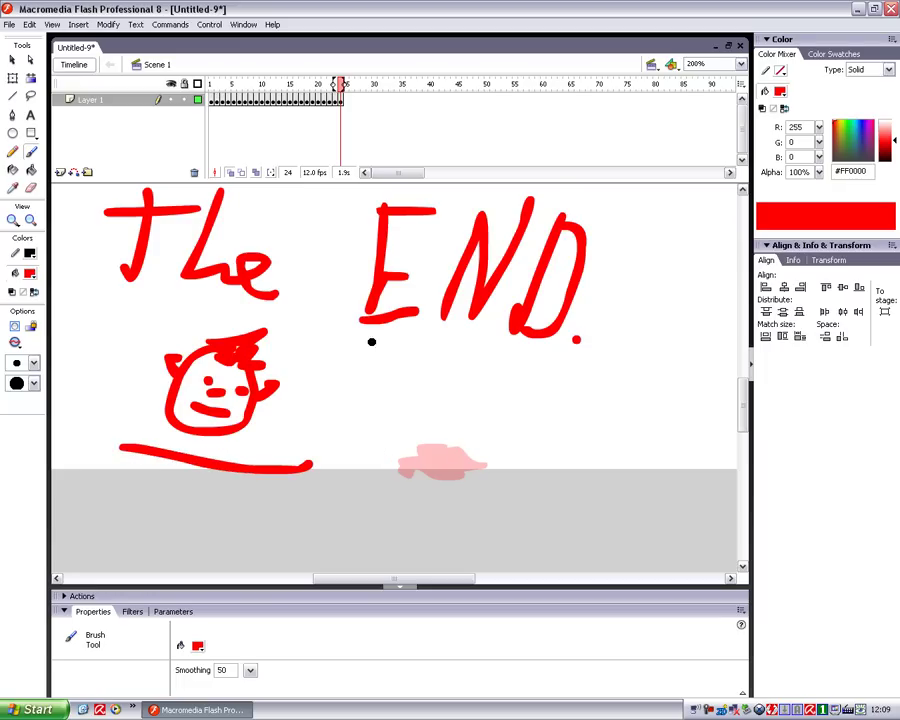
Brush the author's handwritten signature in red below the word "END"
mouse_move(426, 404)
left_mouse_down()
mouse_move(390, 414)
mouse_move(449, 397)
mouse_move(451, 372)
mouse_move(468, 423)
mouse_move(487, 415)
mouse_move(470, 398)
mouse_move(523, 401)
mouse_move(526, 422)
mouse_move(582, 414)
mouse_move(569, 450)
mouse_move(579, 438)
mouse_move(603, 458)
left_mouse_up()
left_click(598, 396)
left_click_drag(640, 411, 628, 487)
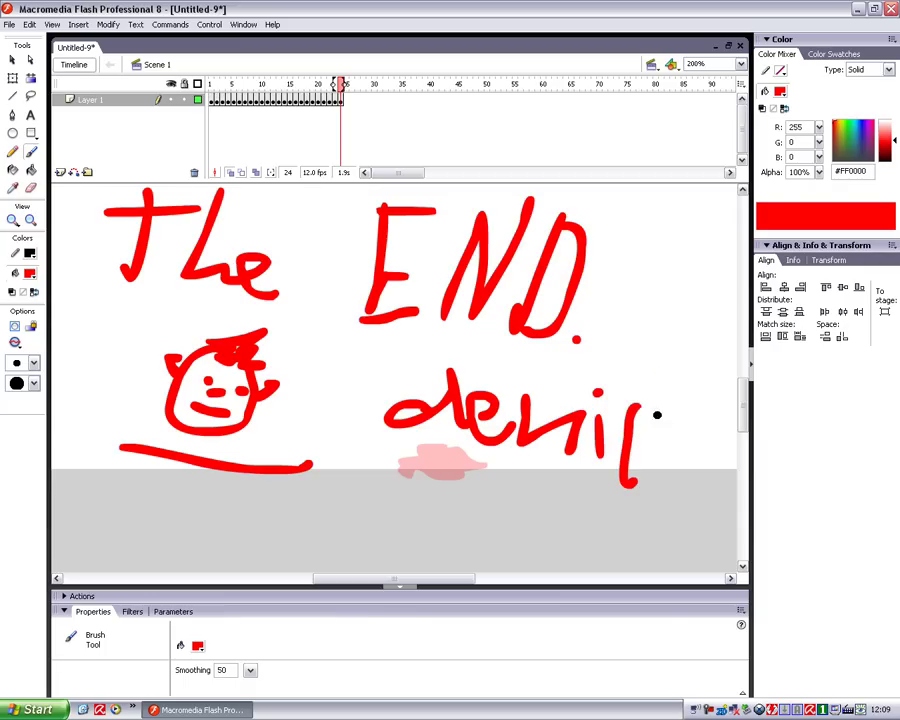
left_click_drag(658, 370, 652, 473)
mouse_move(675, 422)
left_mouse_down()
mouse_move(671, 458)
mouse_move(691, 460)
mouse_move(710, 432)
mouse_move(711, 460)
mouse_move(728, 450)
mouse_move(719, 474)
left_mouse_up()
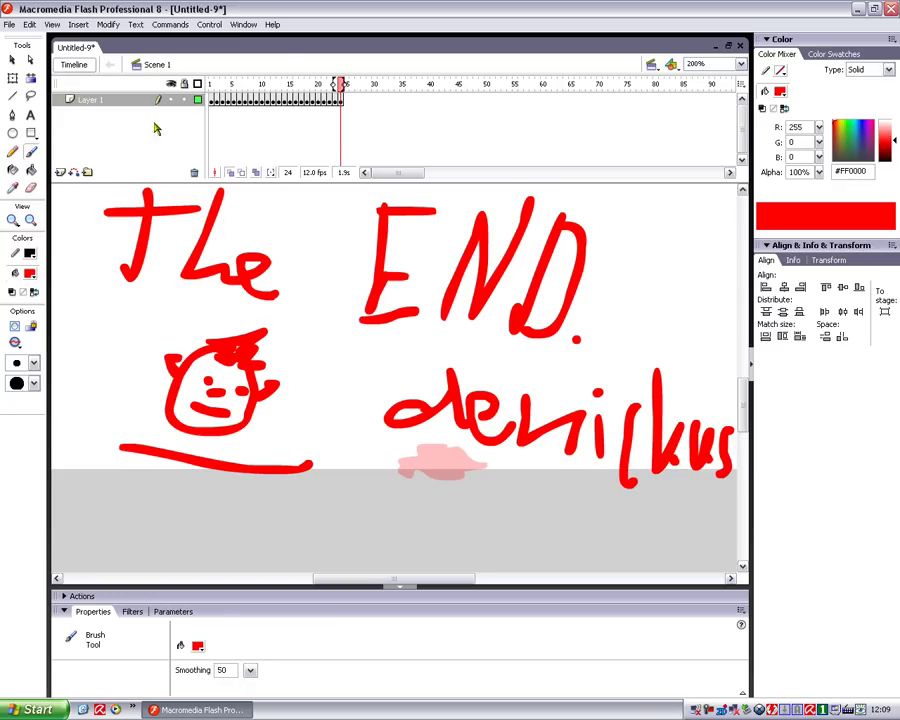
Preview the published animation in Flash format and maximize the preview window to watch it play
left_click(8, 24)
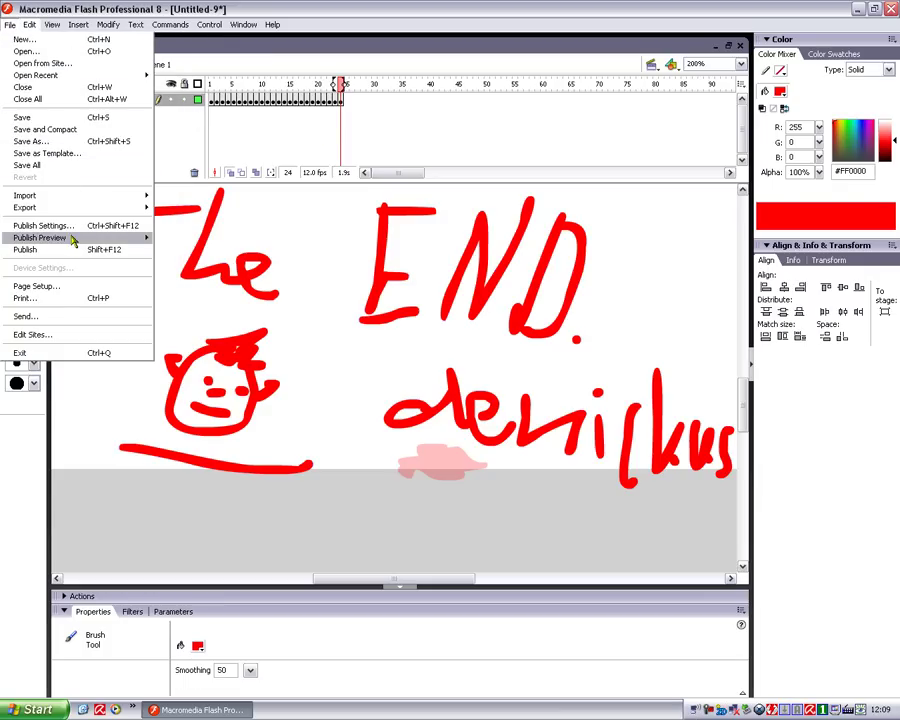
mouse_move(133, 244)
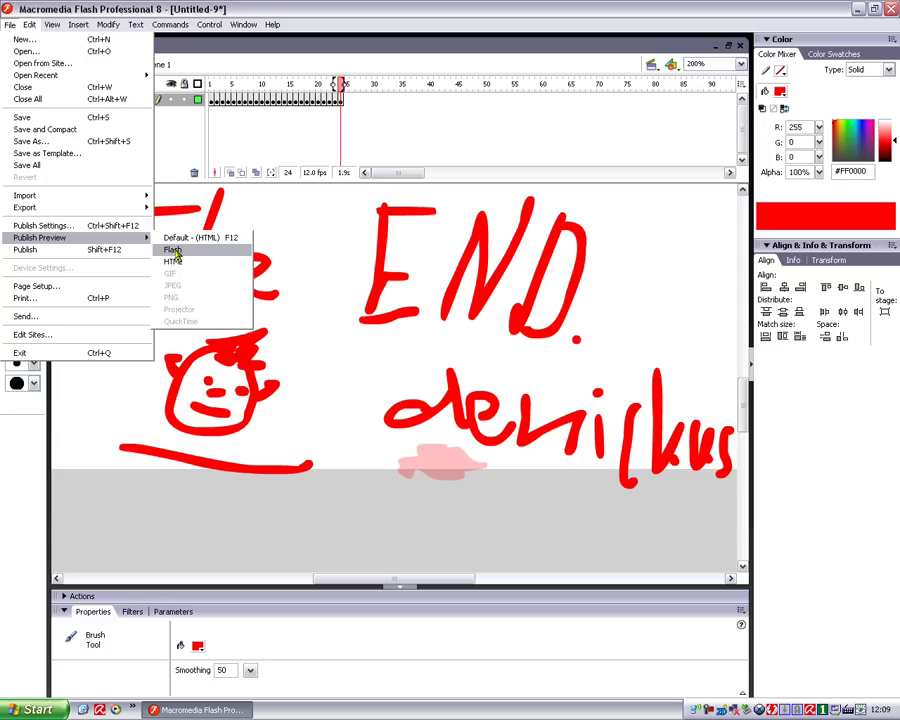
left_click(174, 250)
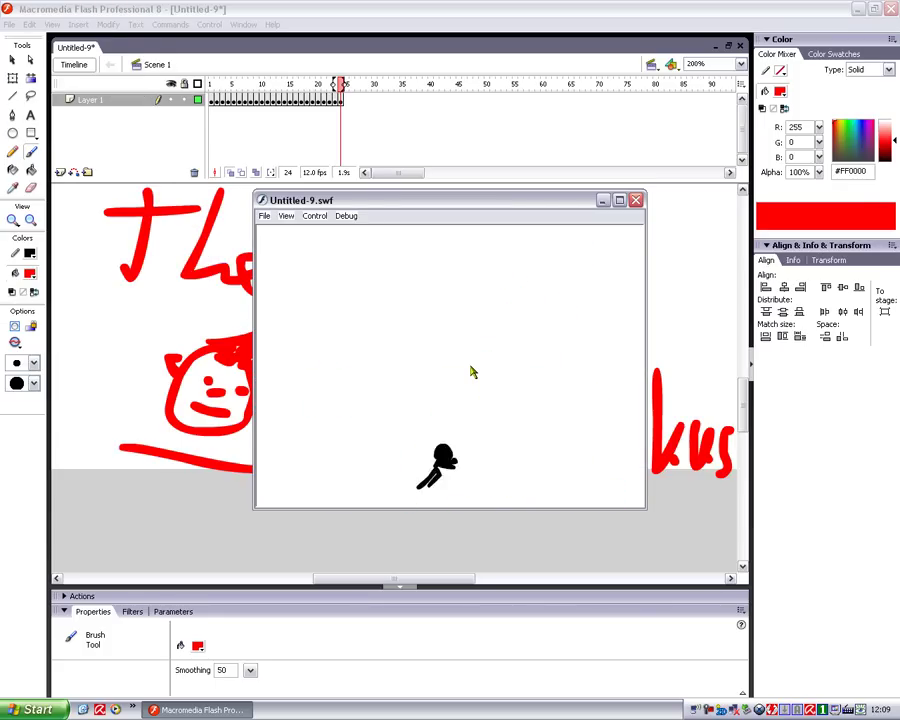
left_click(619, 201)
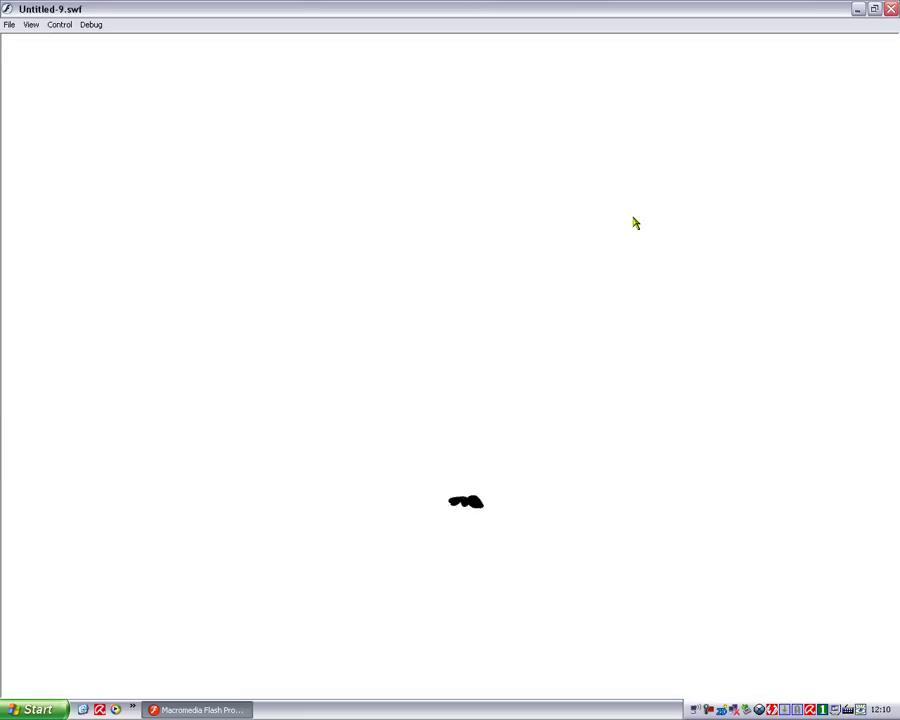